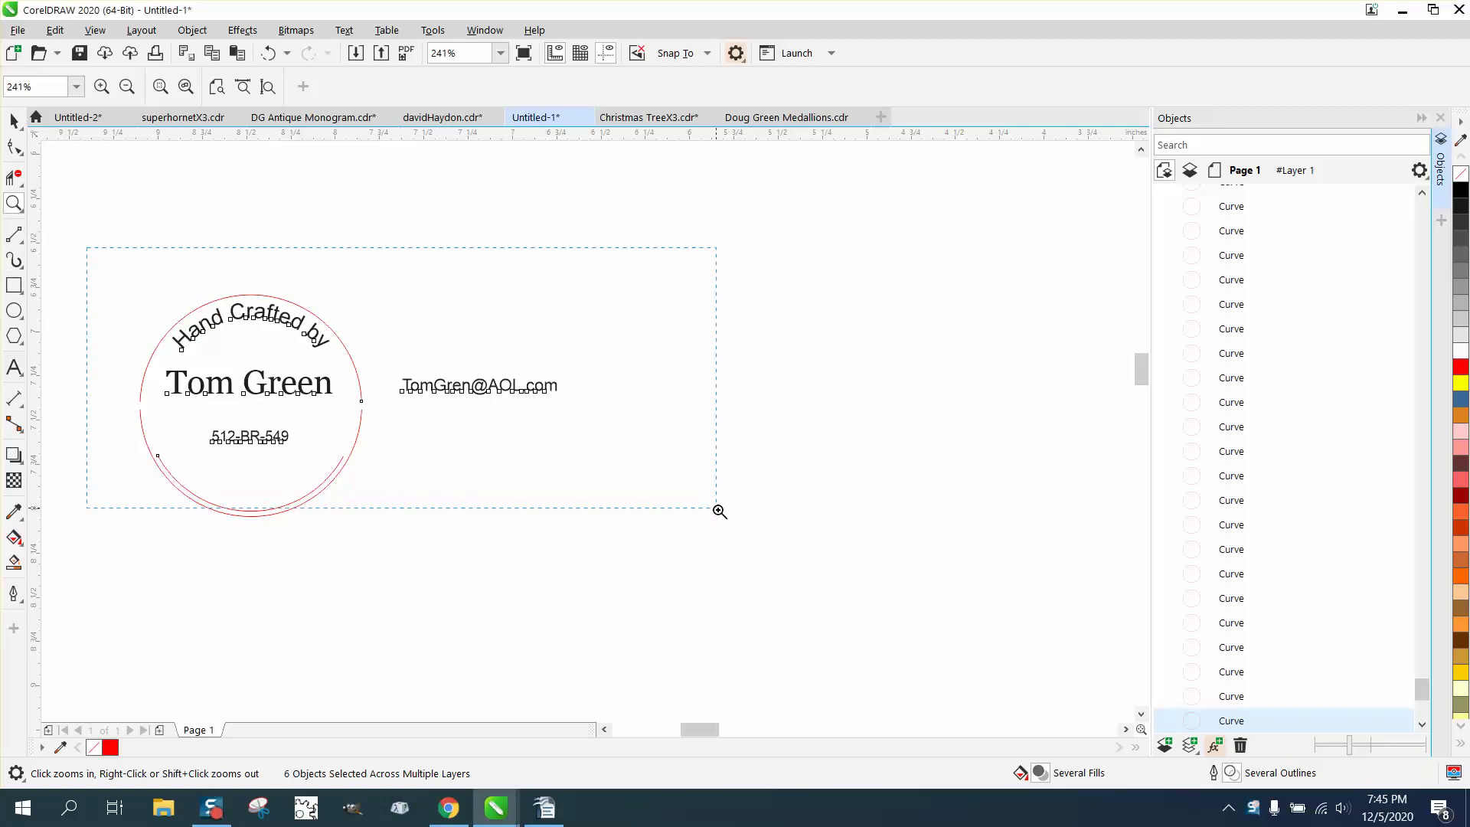
Fix the misspelled e-mail text beside the label by inserting the missing 'e' in Edit Text.
left_click(21, 124)
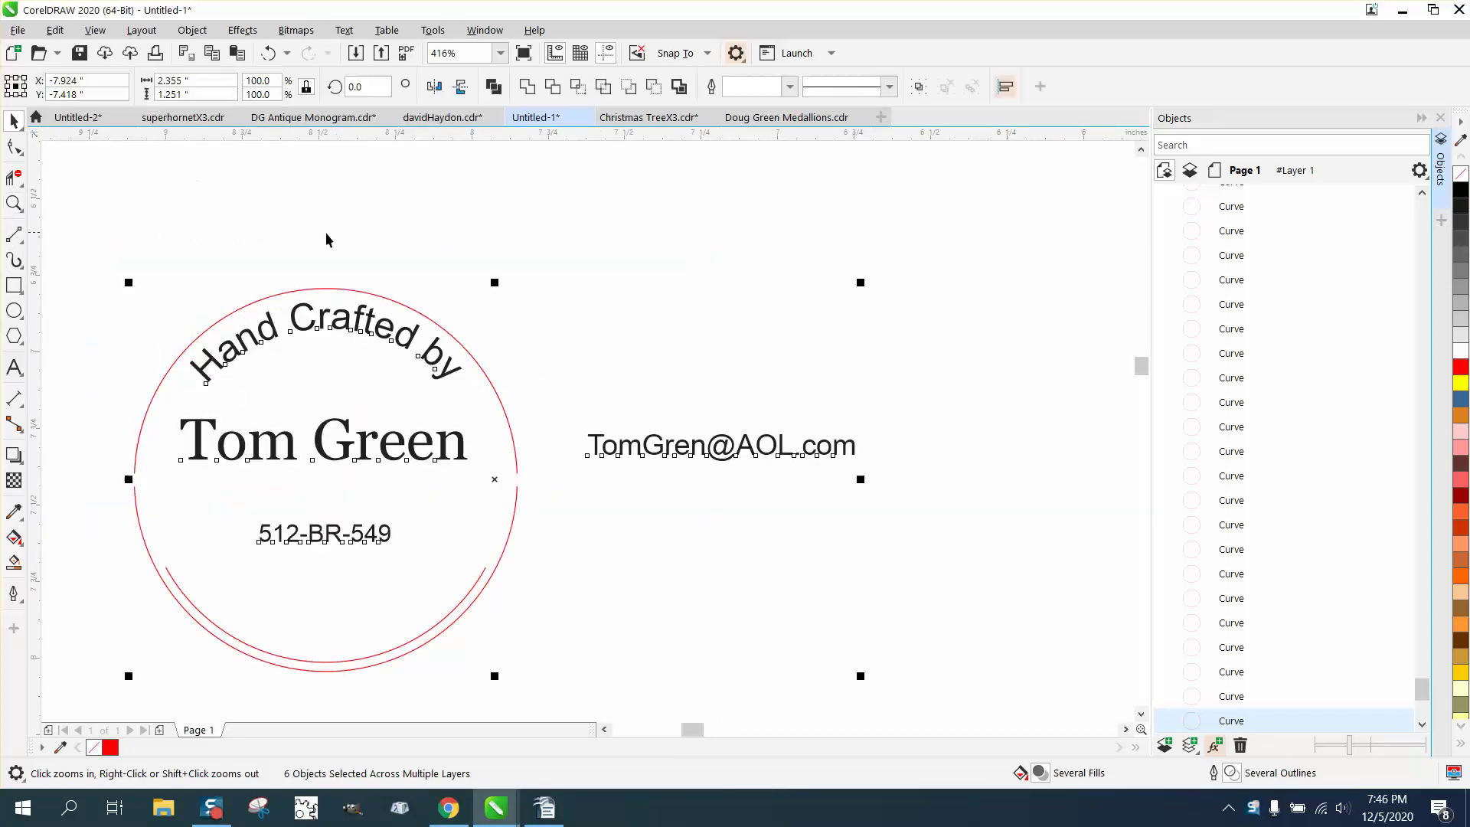
left_click(497, 299)
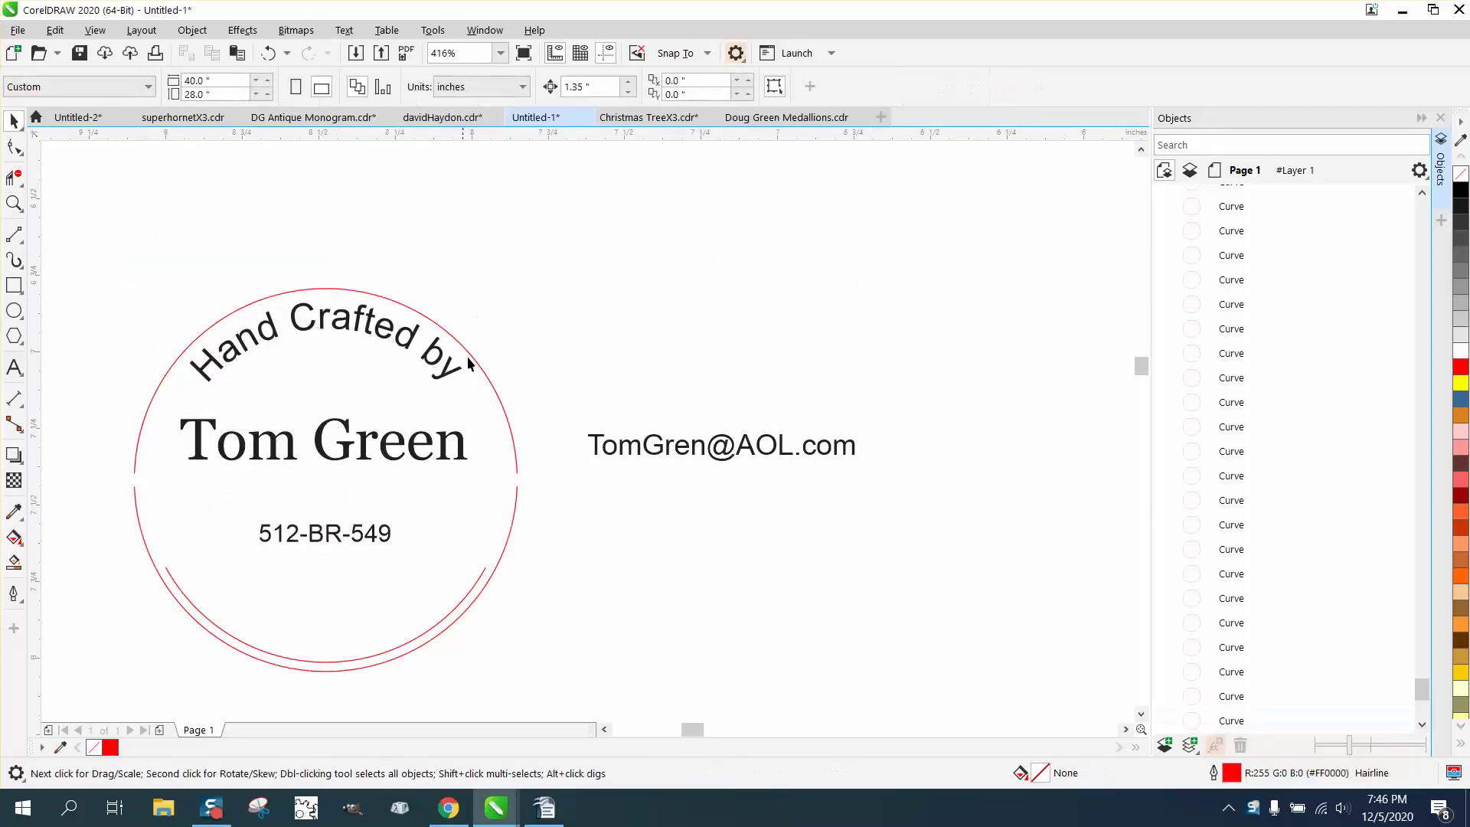
left_click(618, 450)
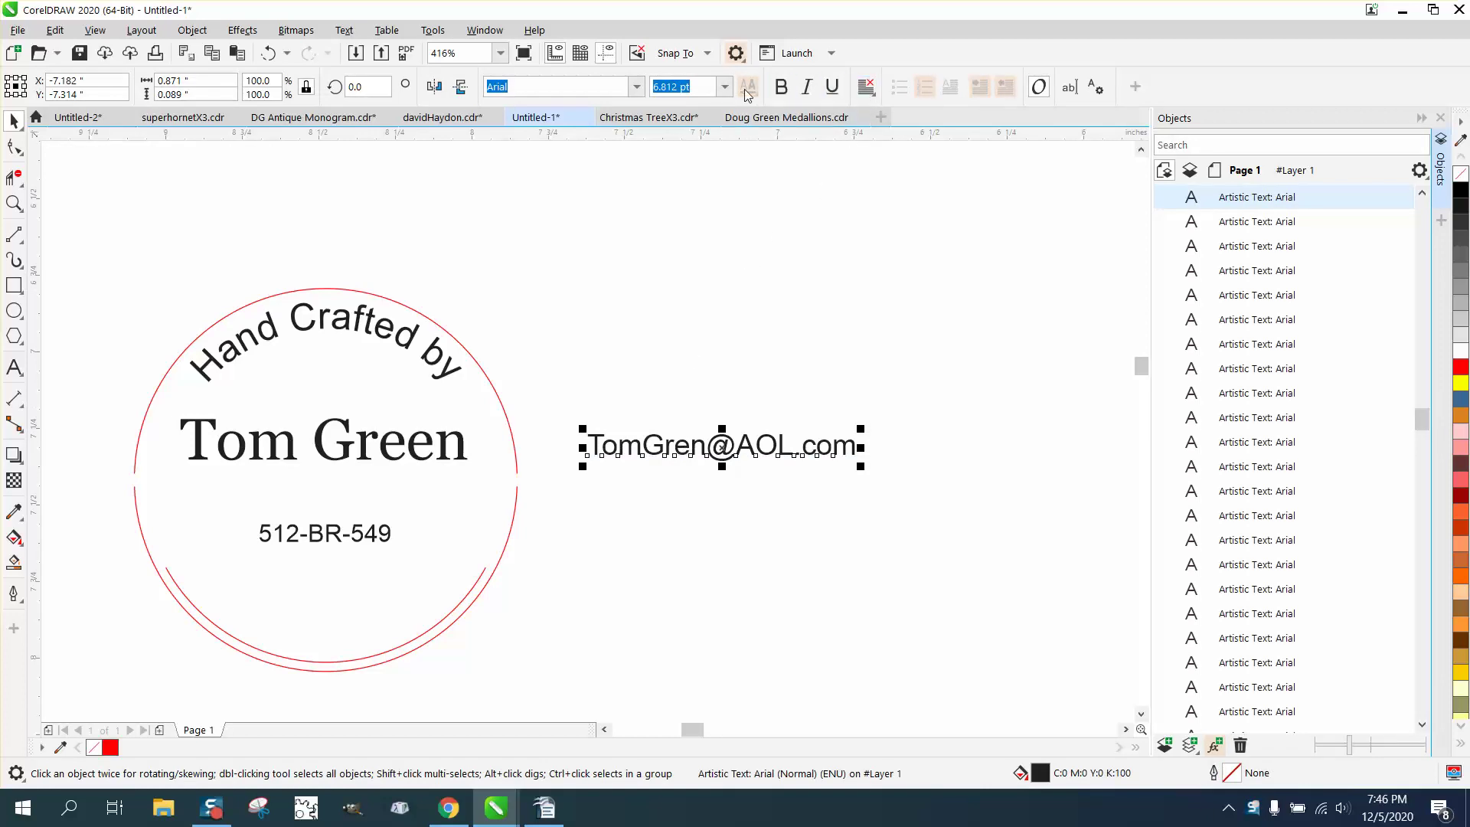
left_click(1069, 88)
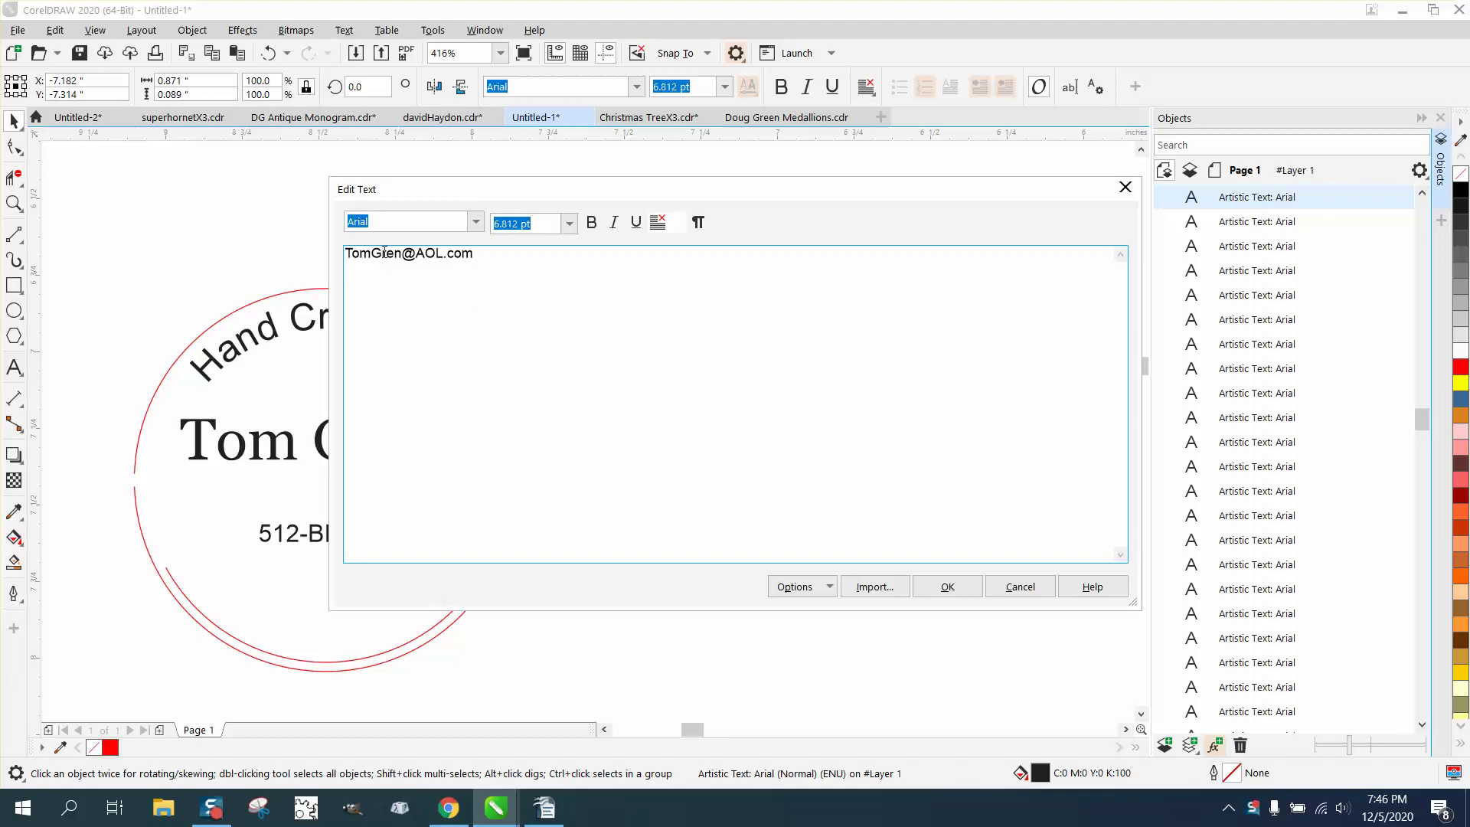
type("e")
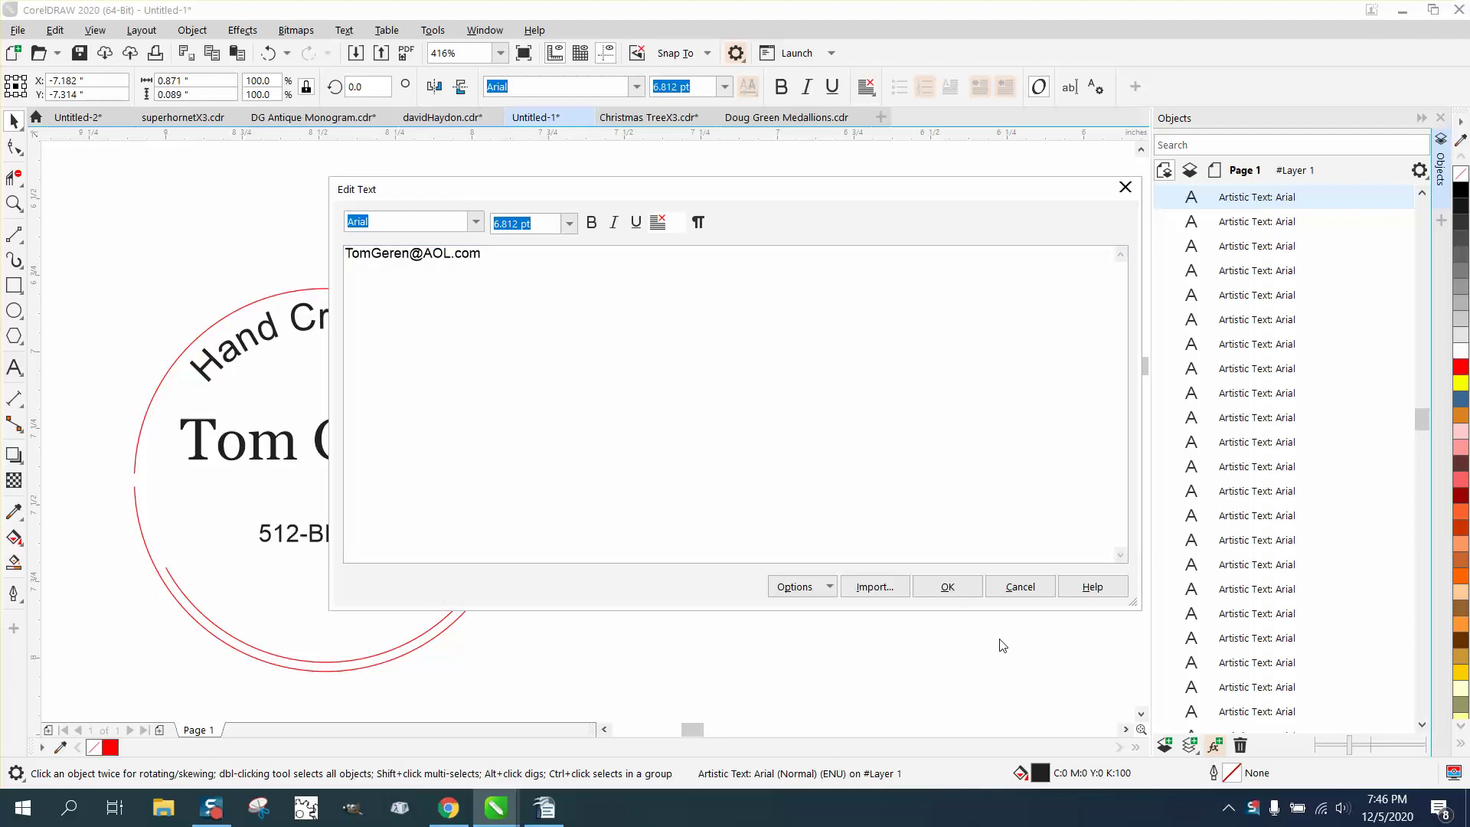
key("BackSpace")
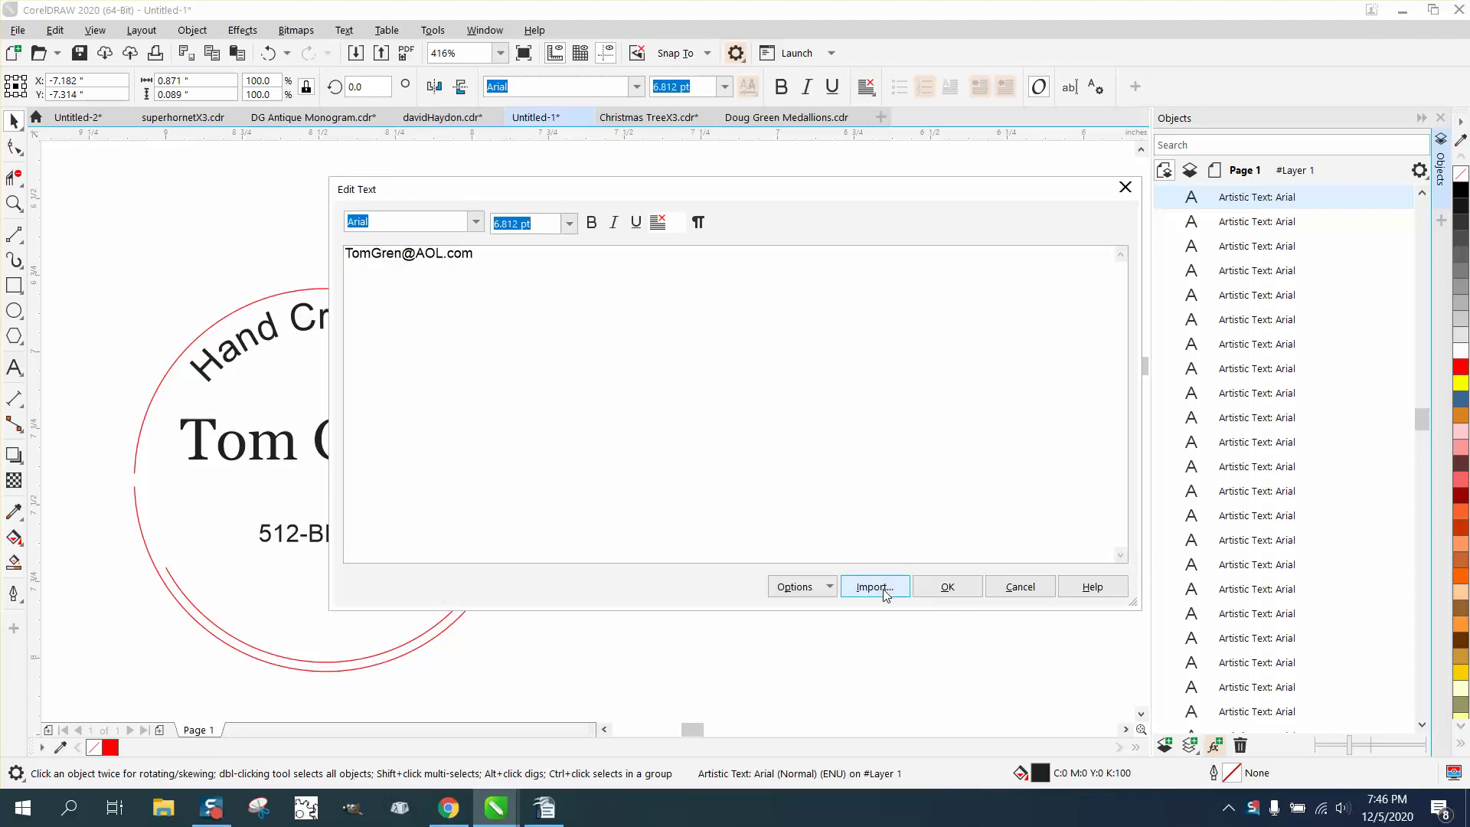
type("e")
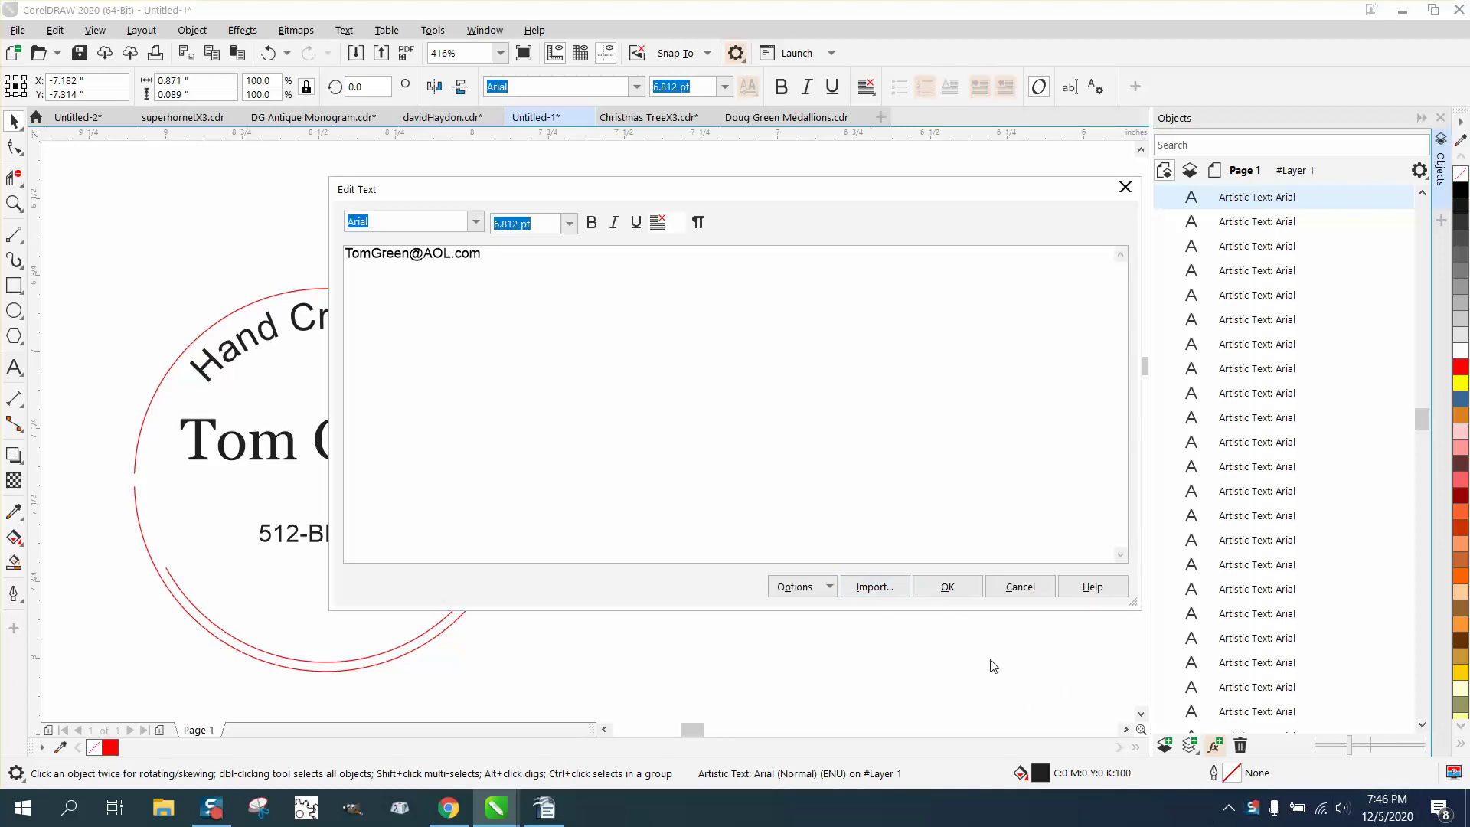
left_click(946, 587)
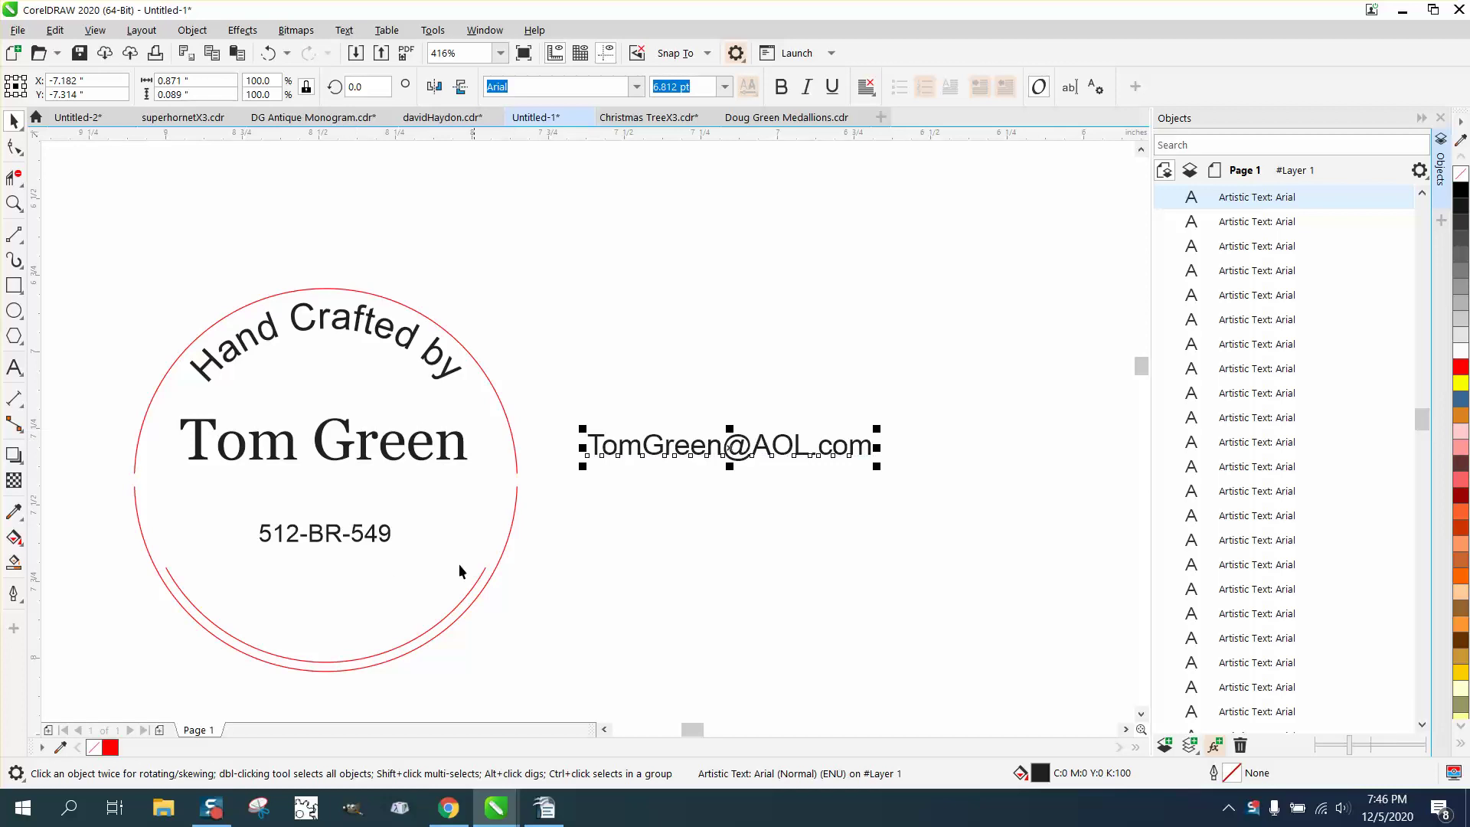
Drag the e-mail text down until it lines up with the phone number.
left_click(461, 600)
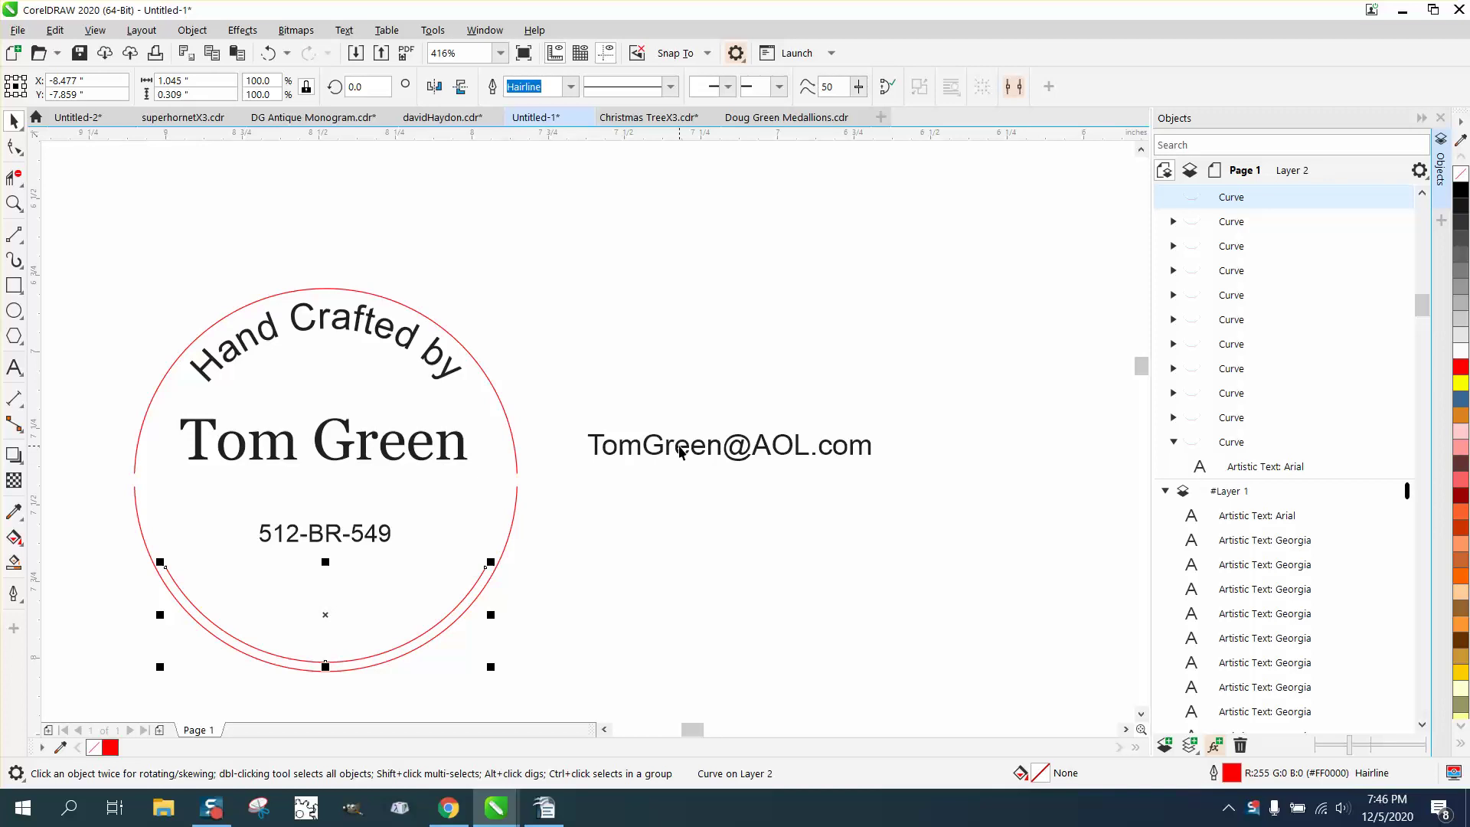
left_click_drag(679, 451, 679, 539)
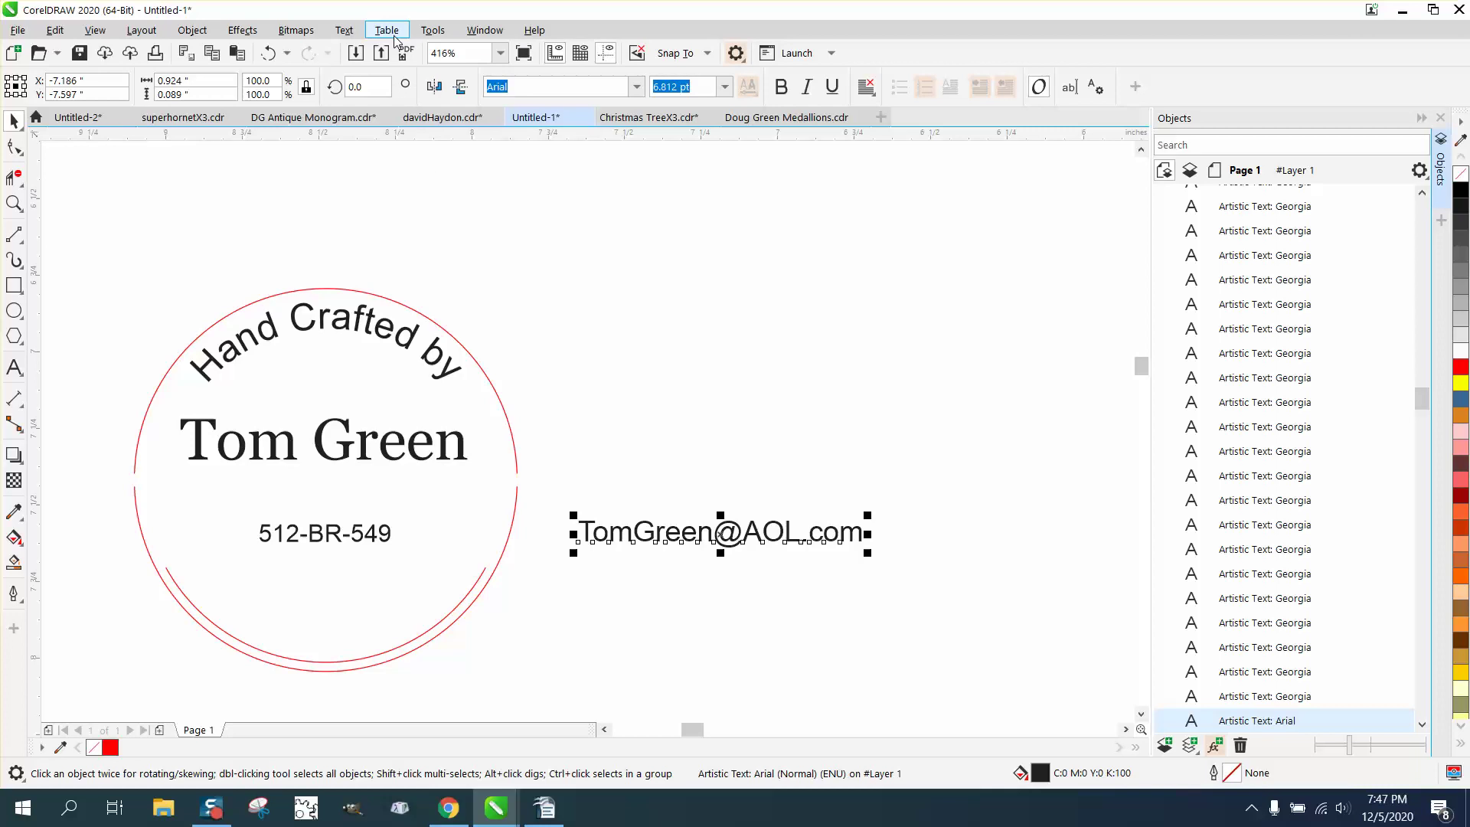
Use Text > Fit Text to Path to run the e-mail text along the circle's inner lower arc.
left_click(345, 31)
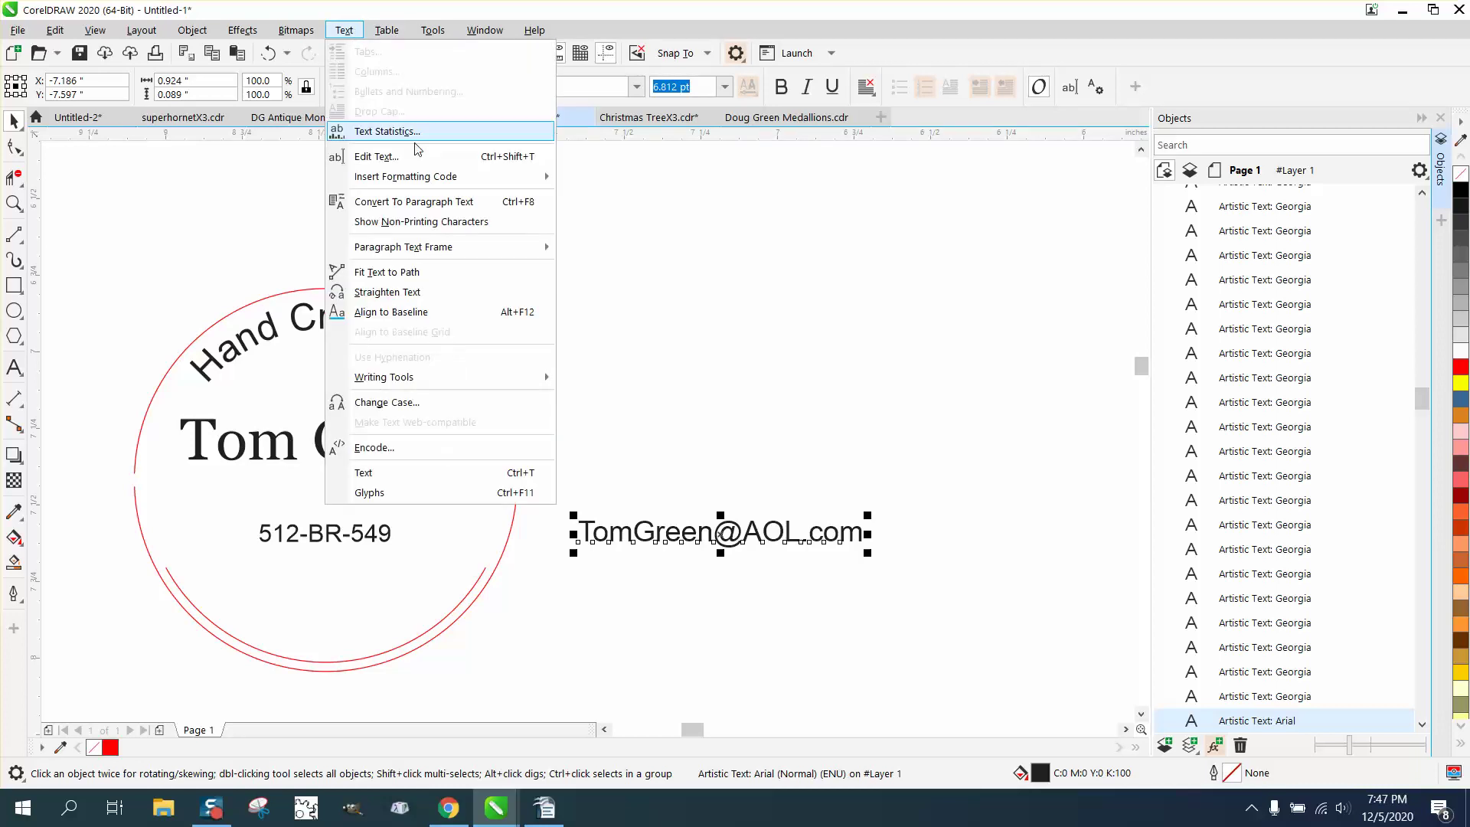
left_click(414, 272)
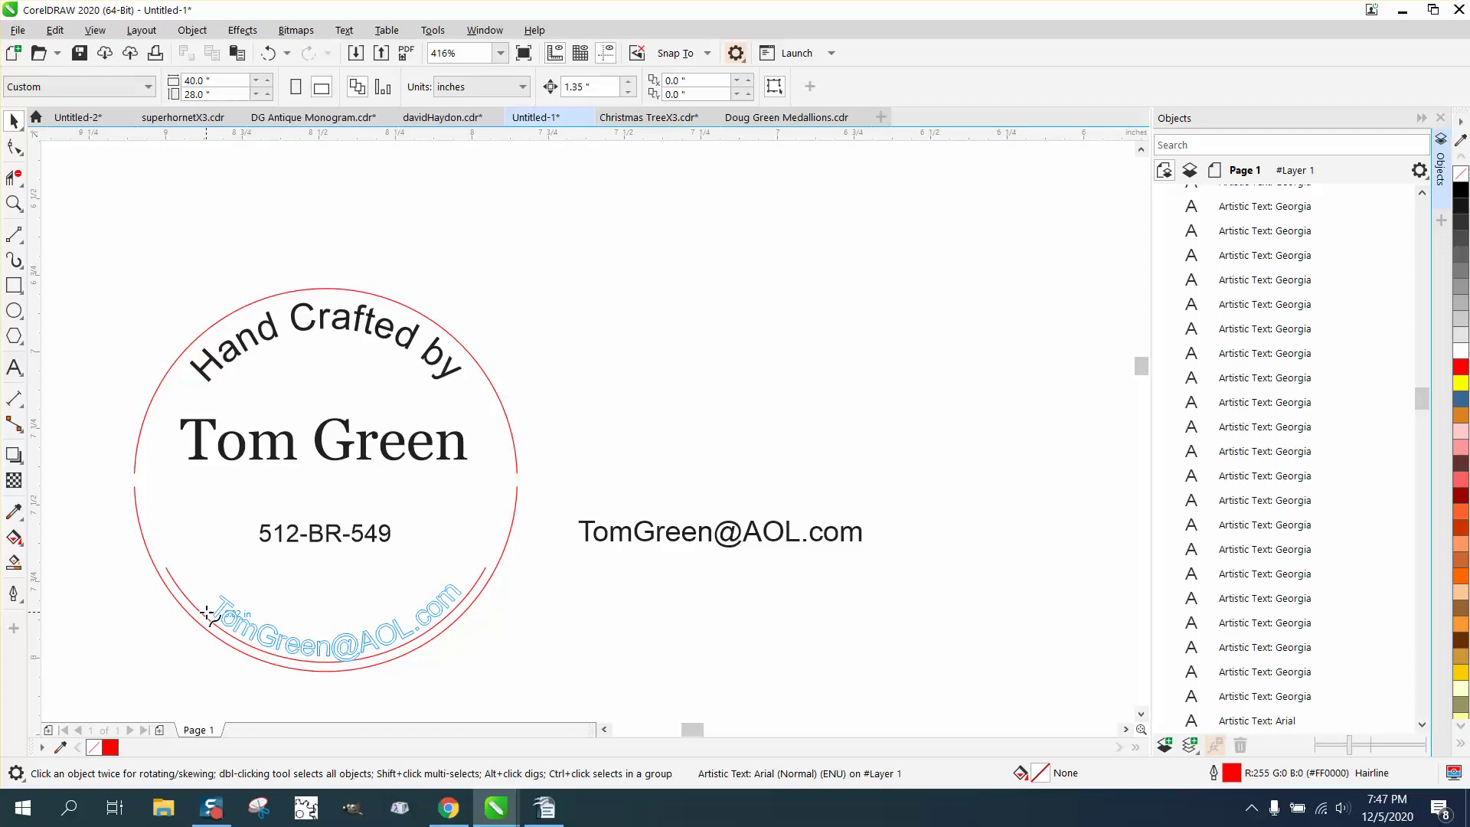
left_click(201, 612)
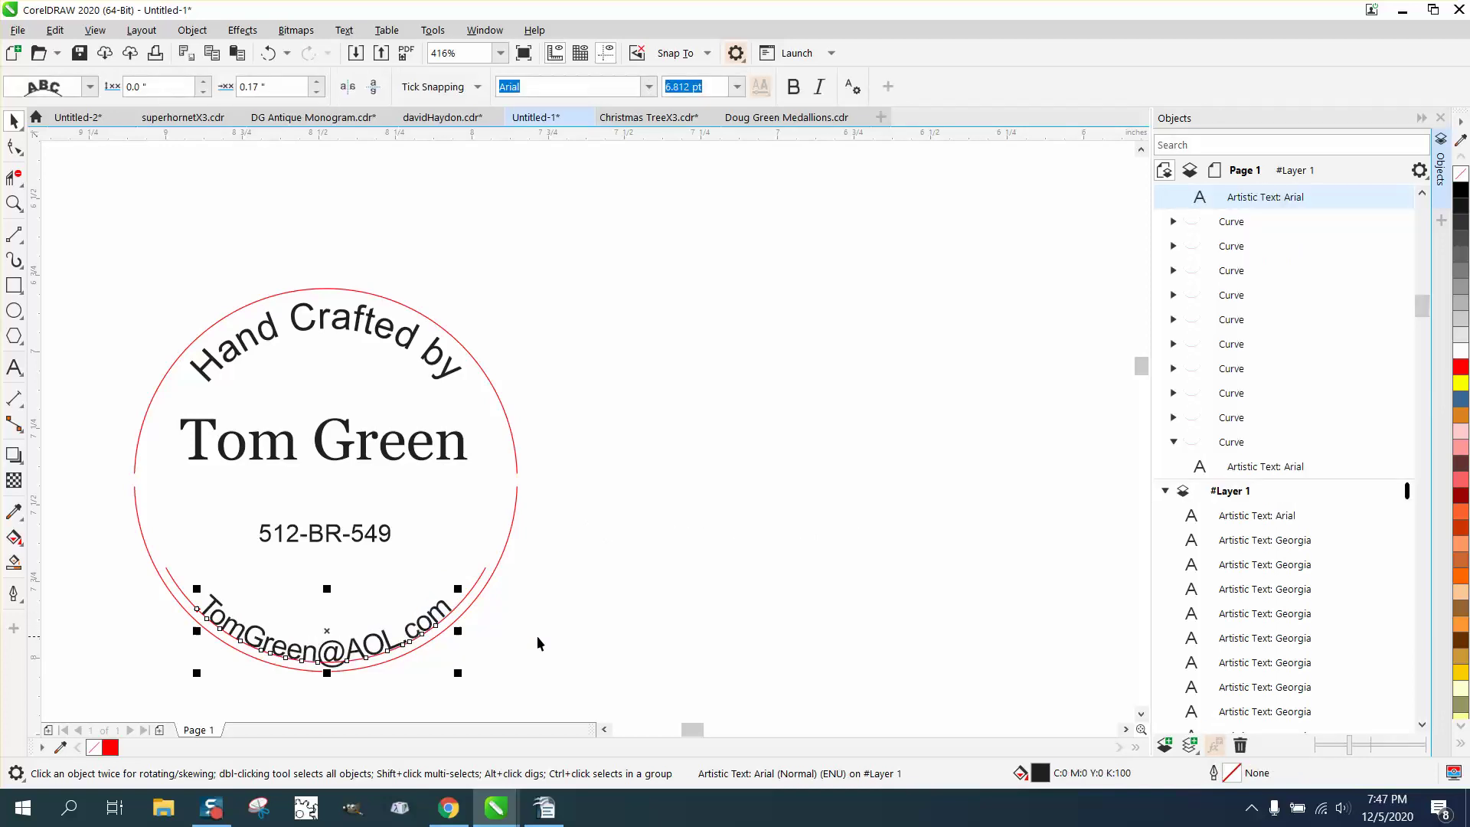
left_click(528, 607)
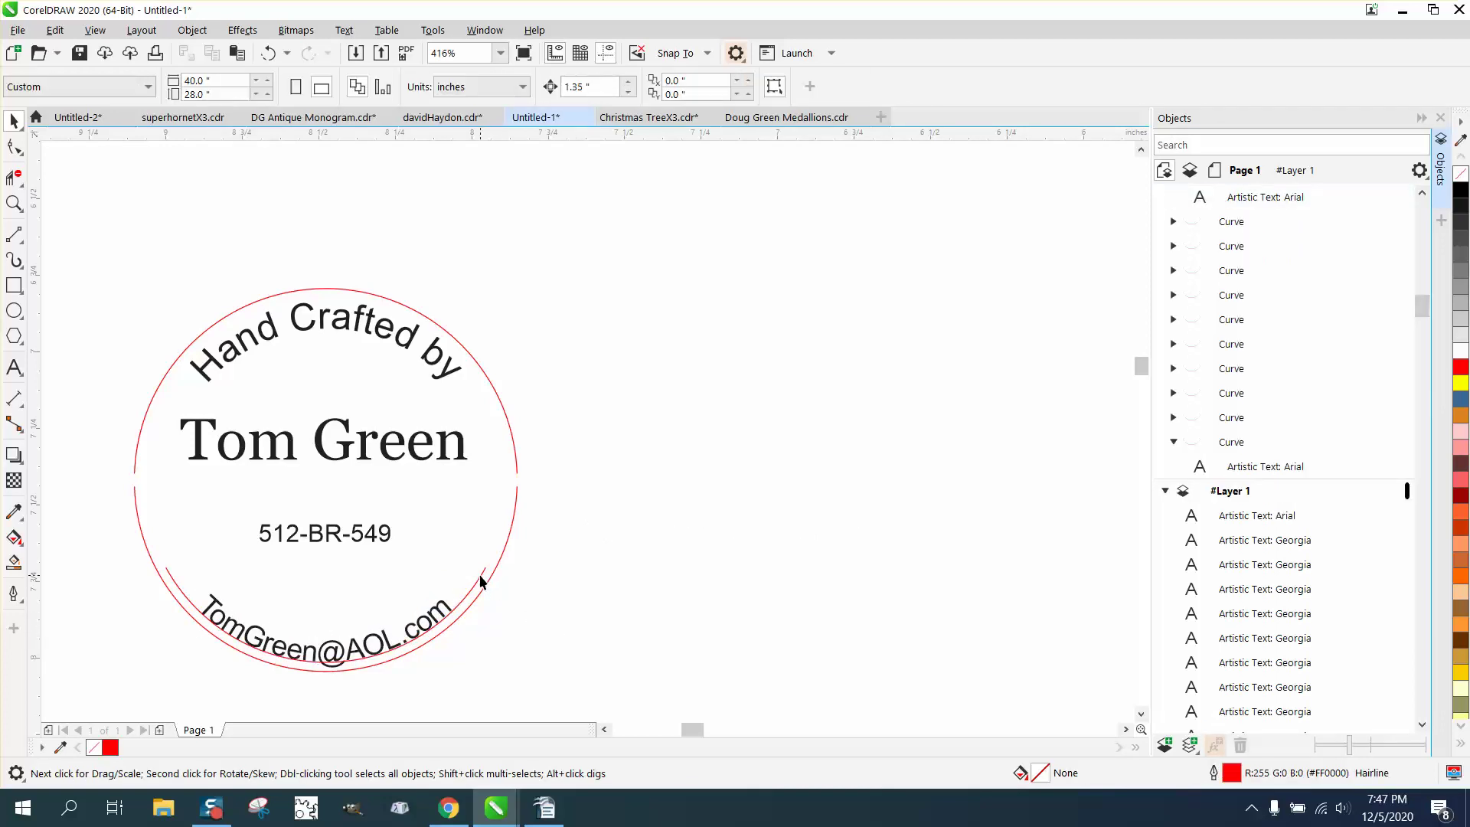
left_click(481, 576)
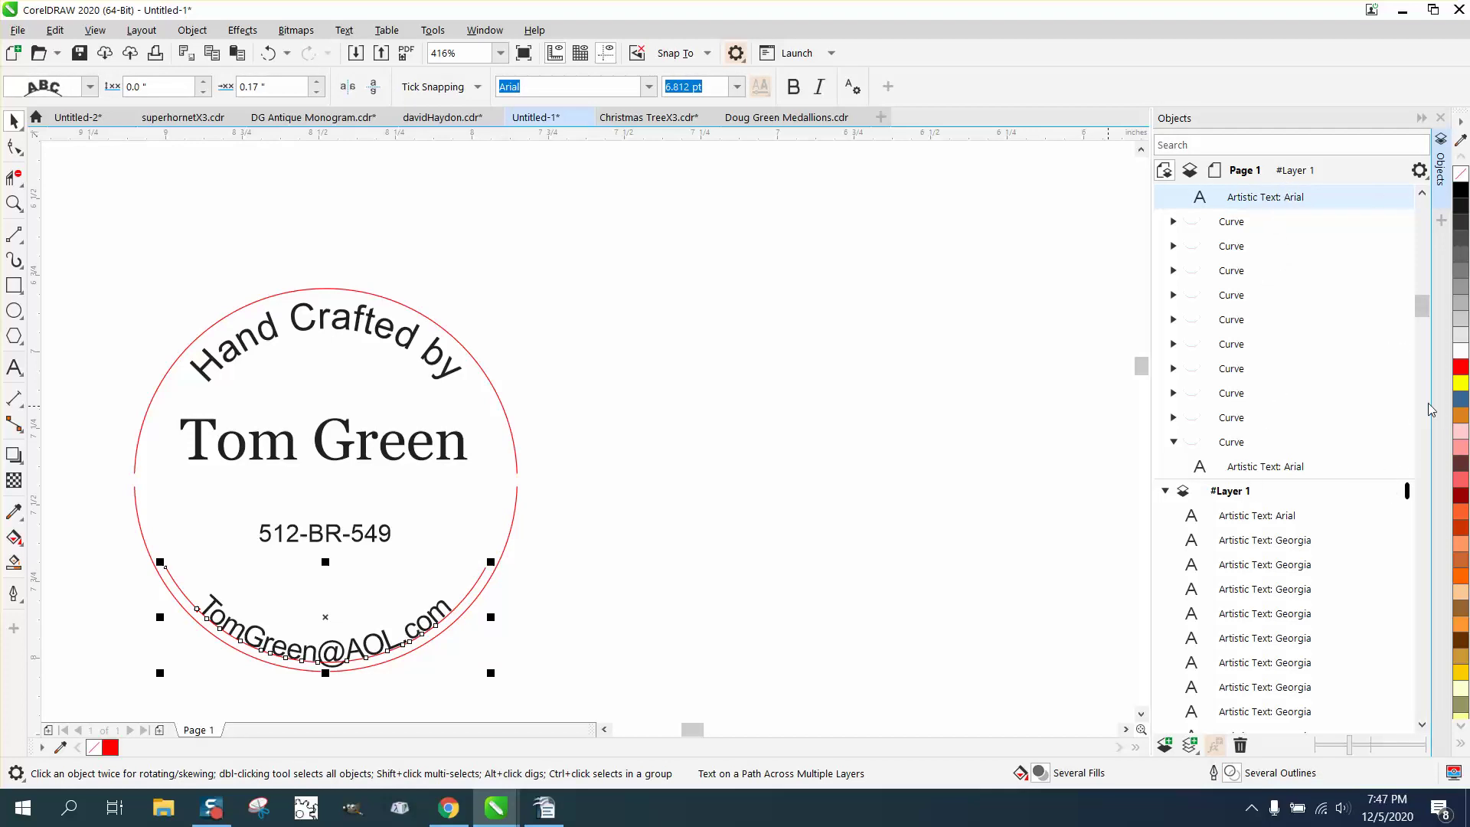
left_click_drag(1426, 309, 1427, 205)
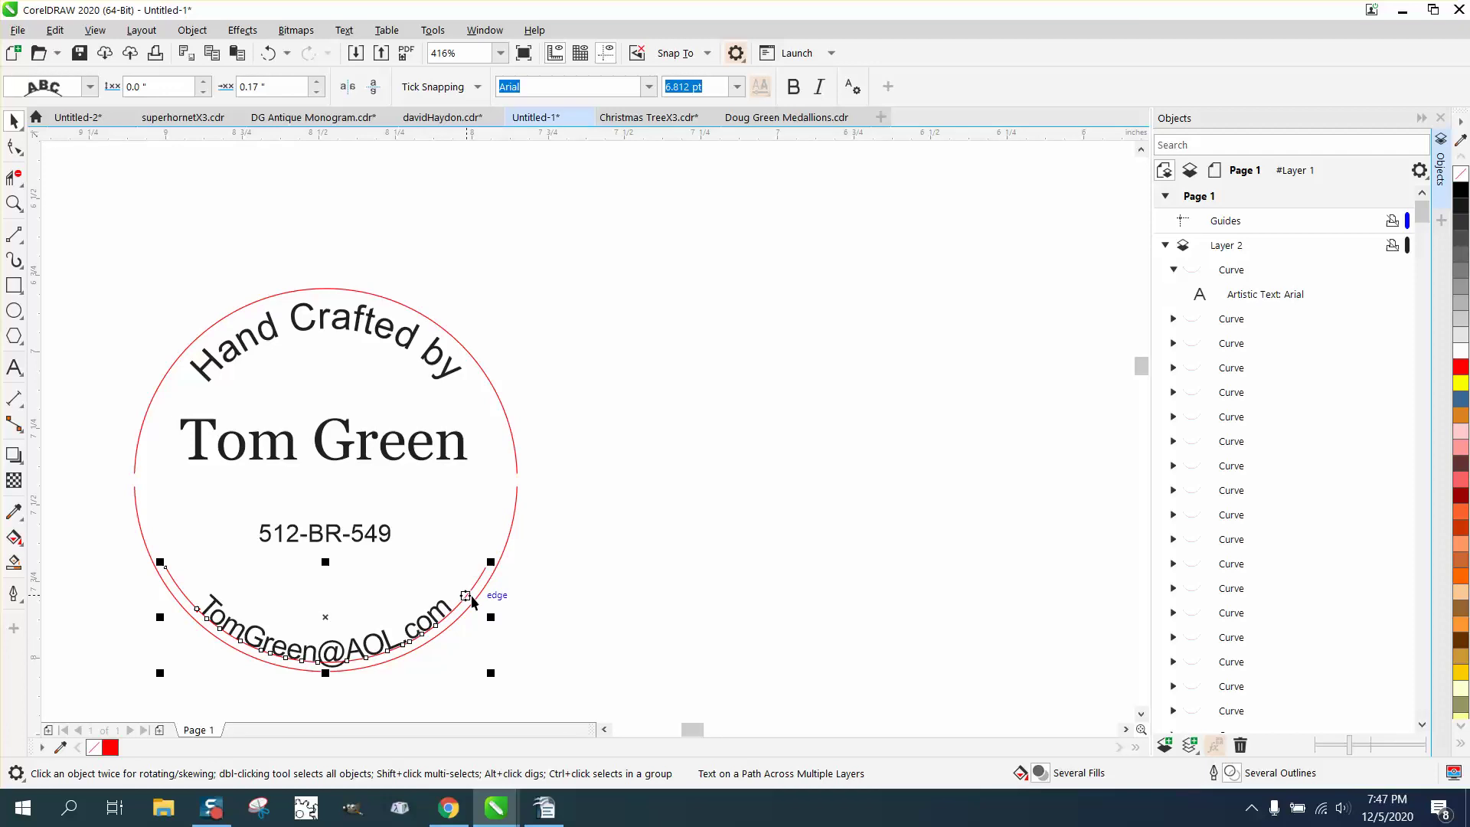
Close the Objects docker to widen the drawing area.
scroll(390, 536, "down", 2)
scroll(385, 531, "down", 2)
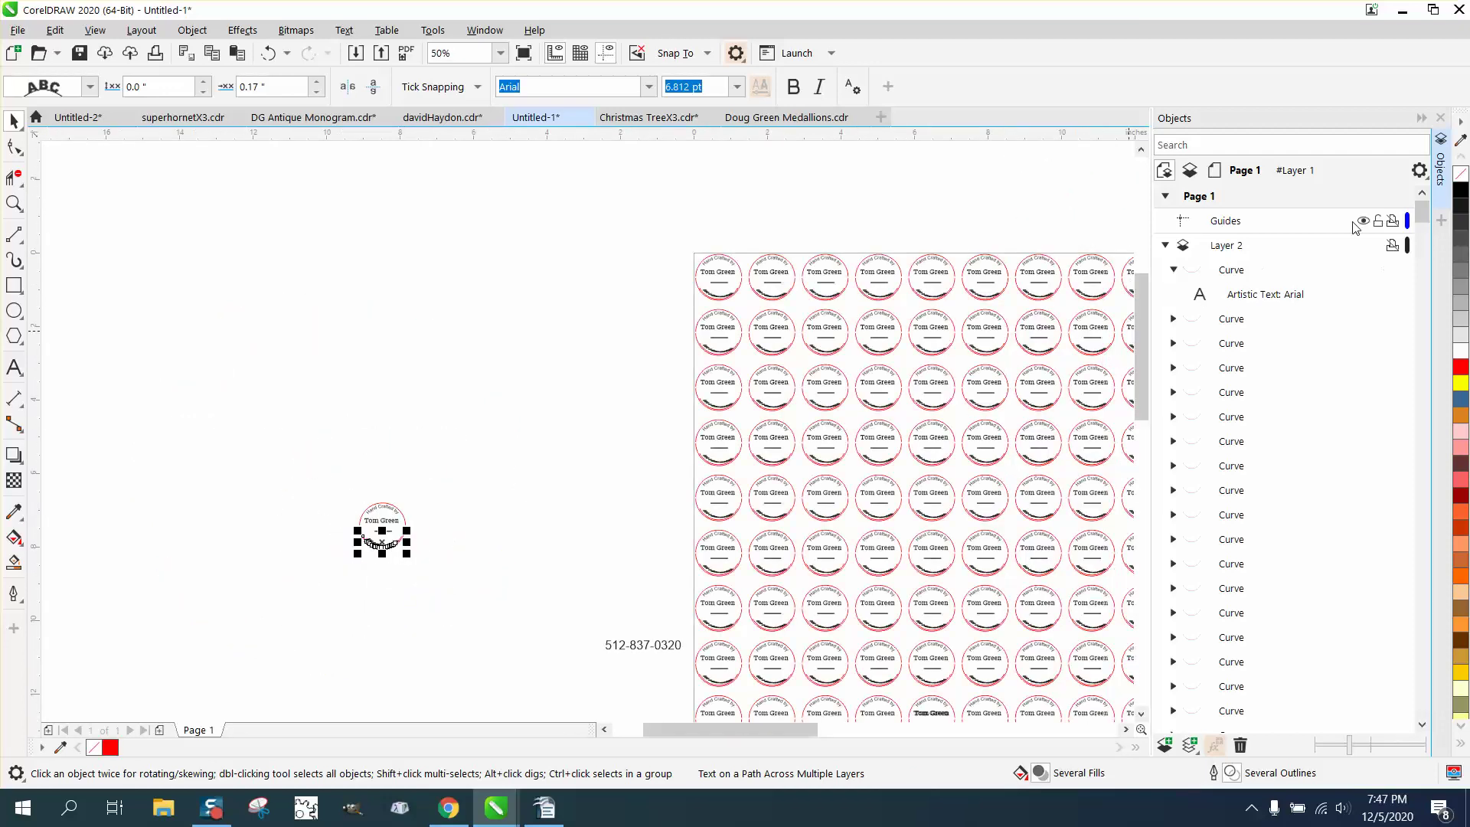
left_click(1441, 137)
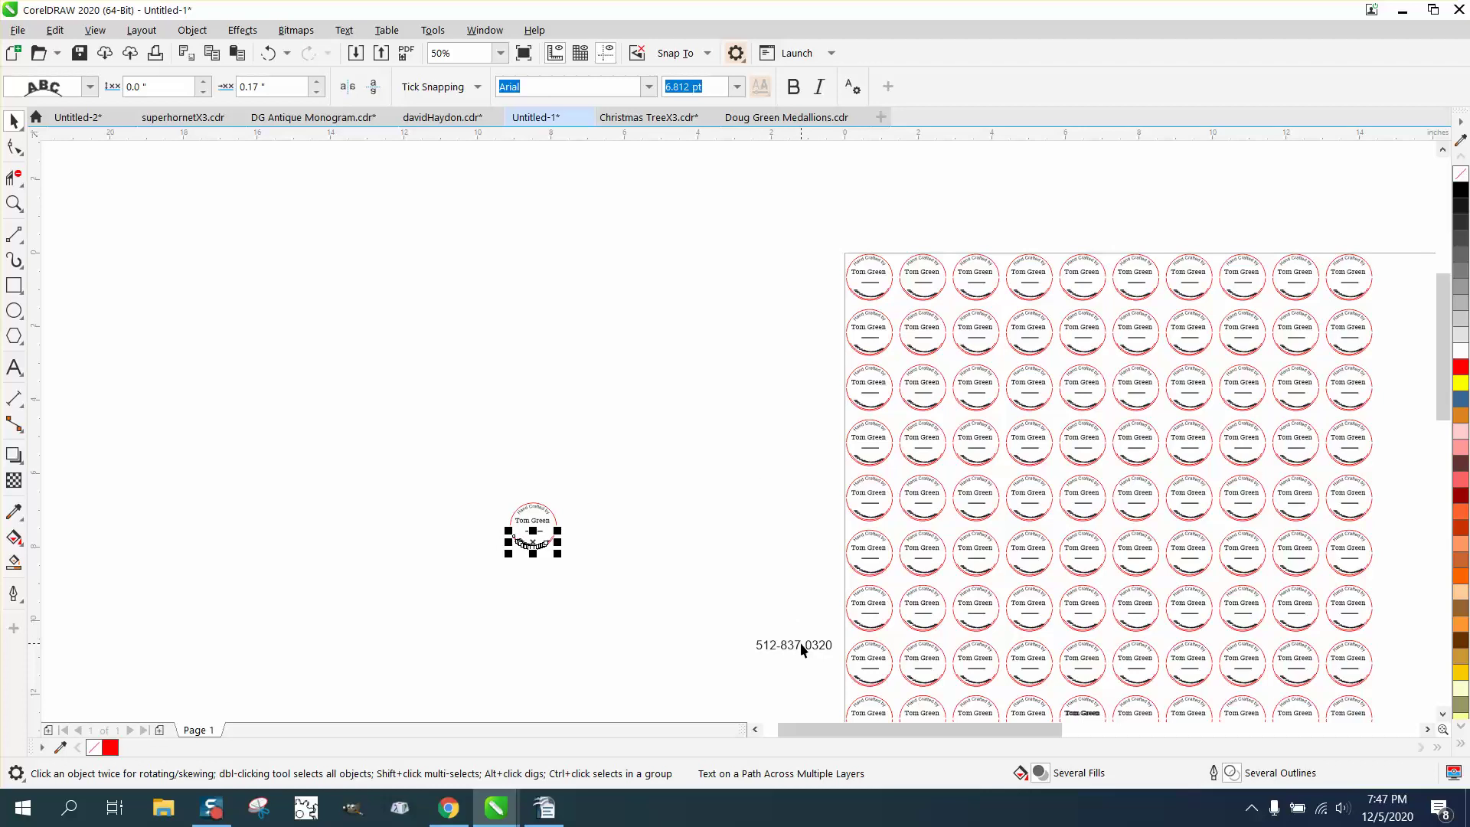
left_click_drag(801, 644, 844, 245)
Zoom in on the sheet's top-left labels and select the curved e-mail text.
left_click(14, 203)
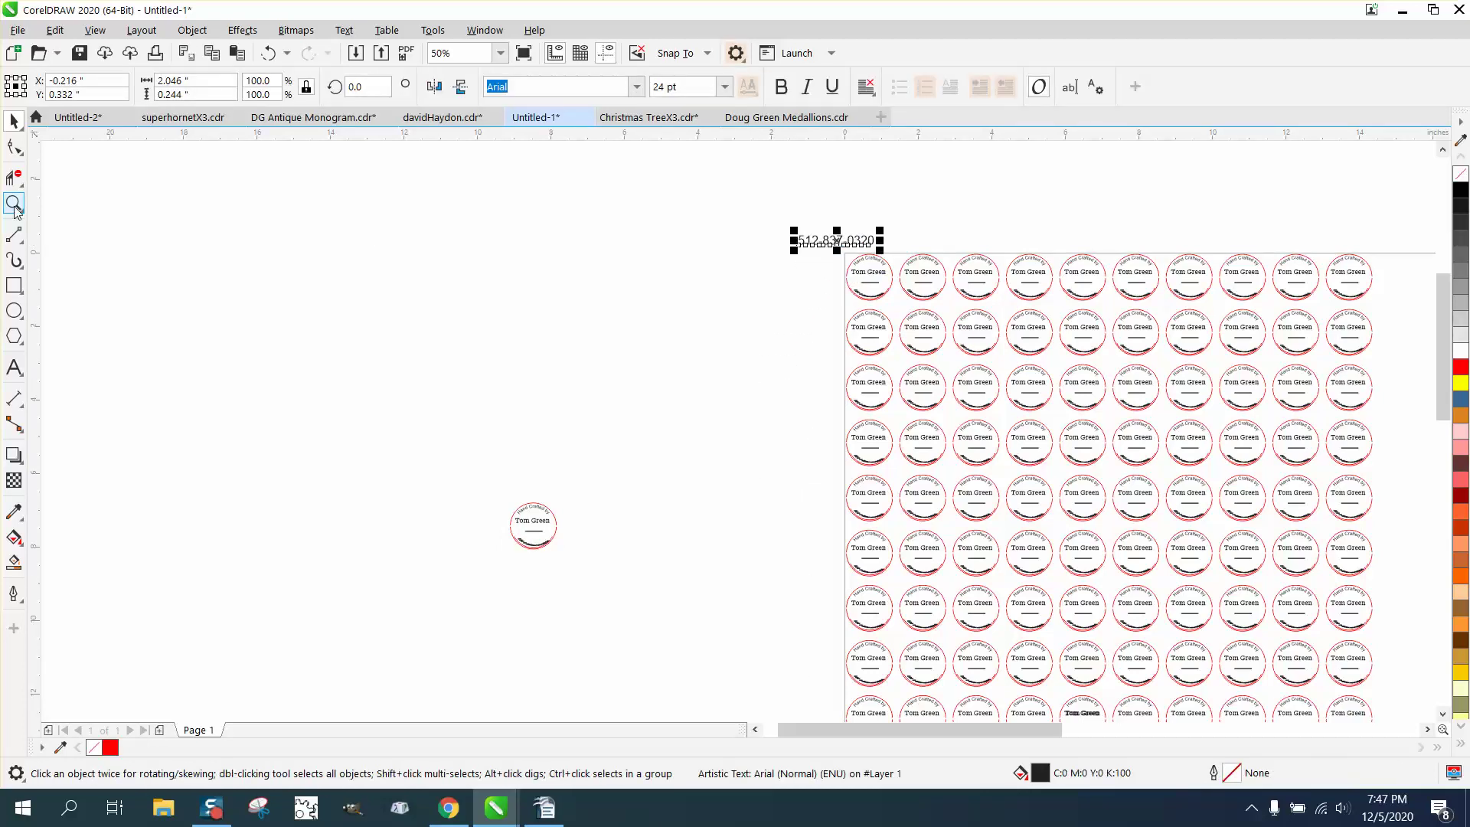
left_click(849, 318)
right_click(865, 308)
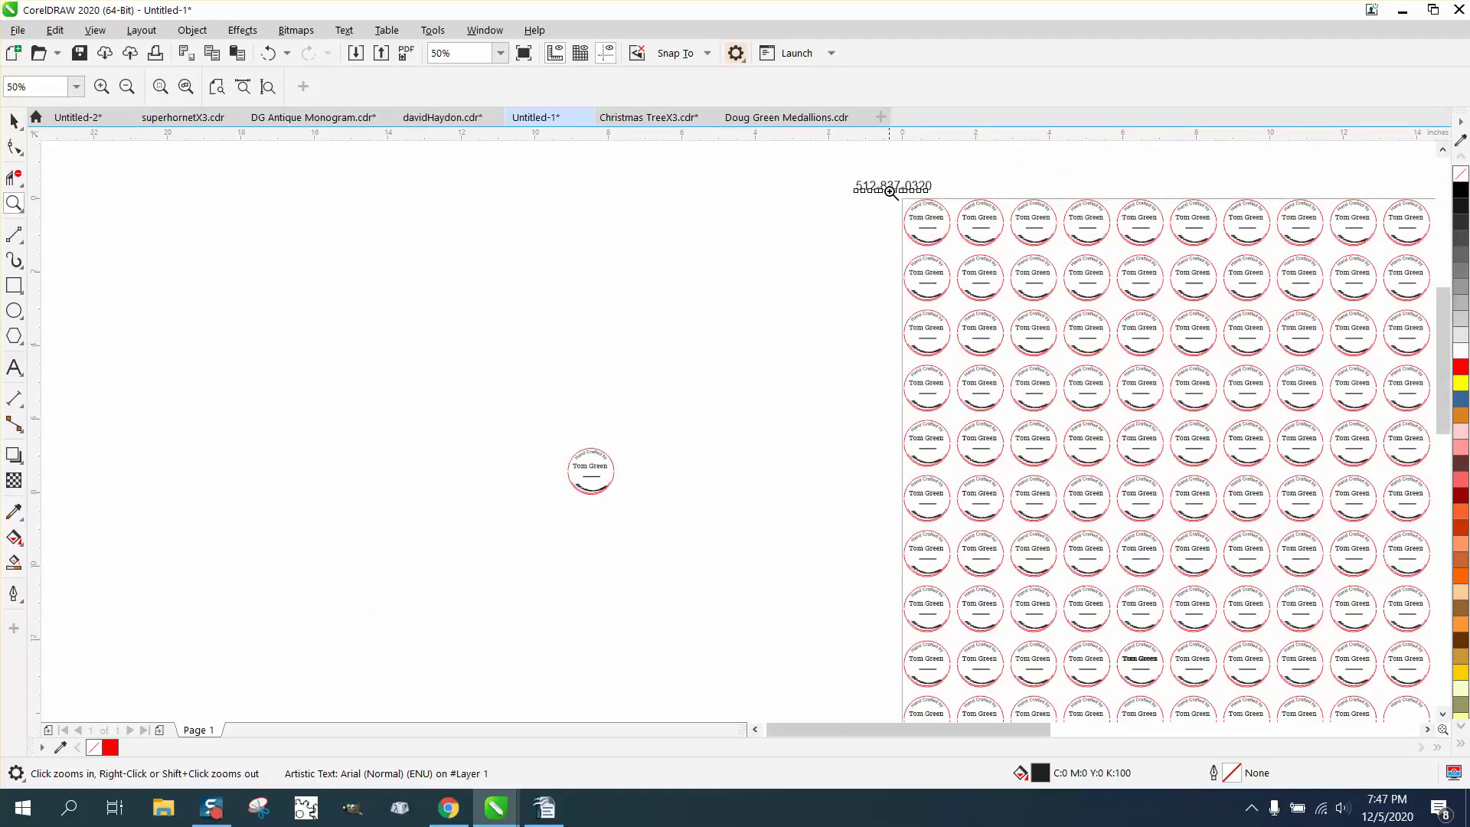
left_click_drag(891, 194, 1020, 255)
right_click(544, 482)
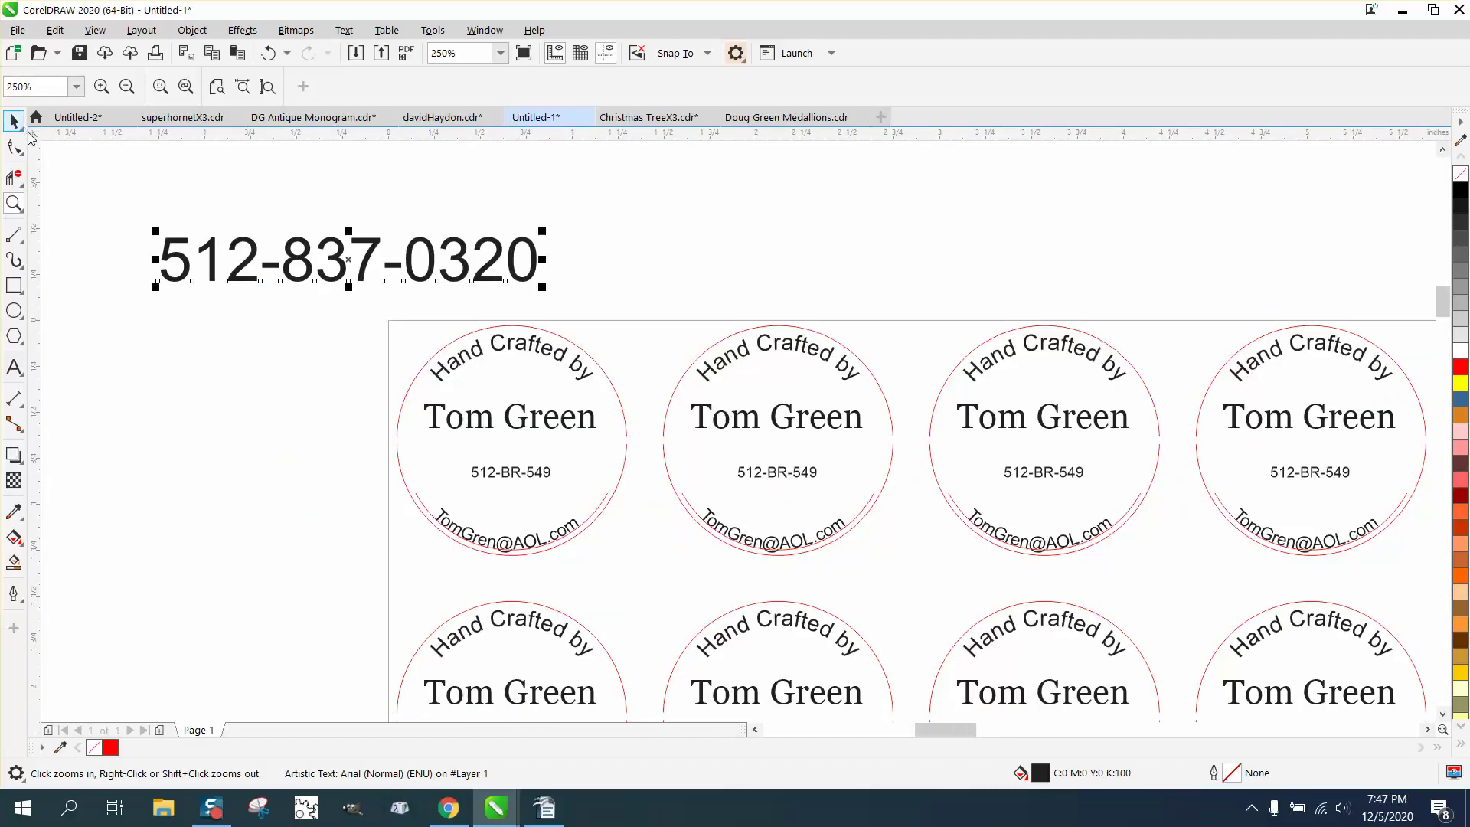
left_click(13, 120)
left_click(473, 541)
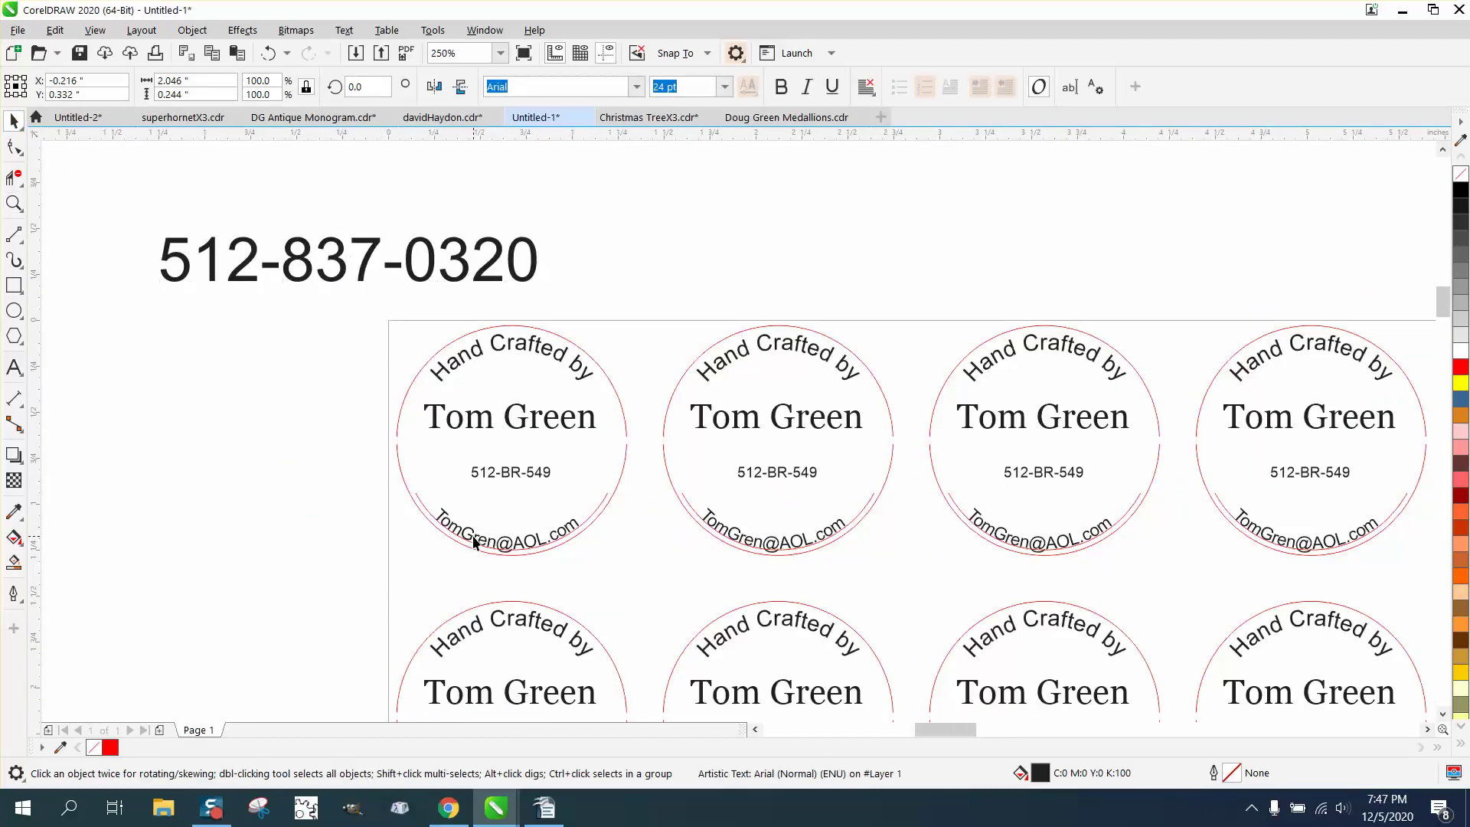
In Edit > Find and Replace, swap the old AOL address for the gmail address with Replace All.
left_click(51, 31)
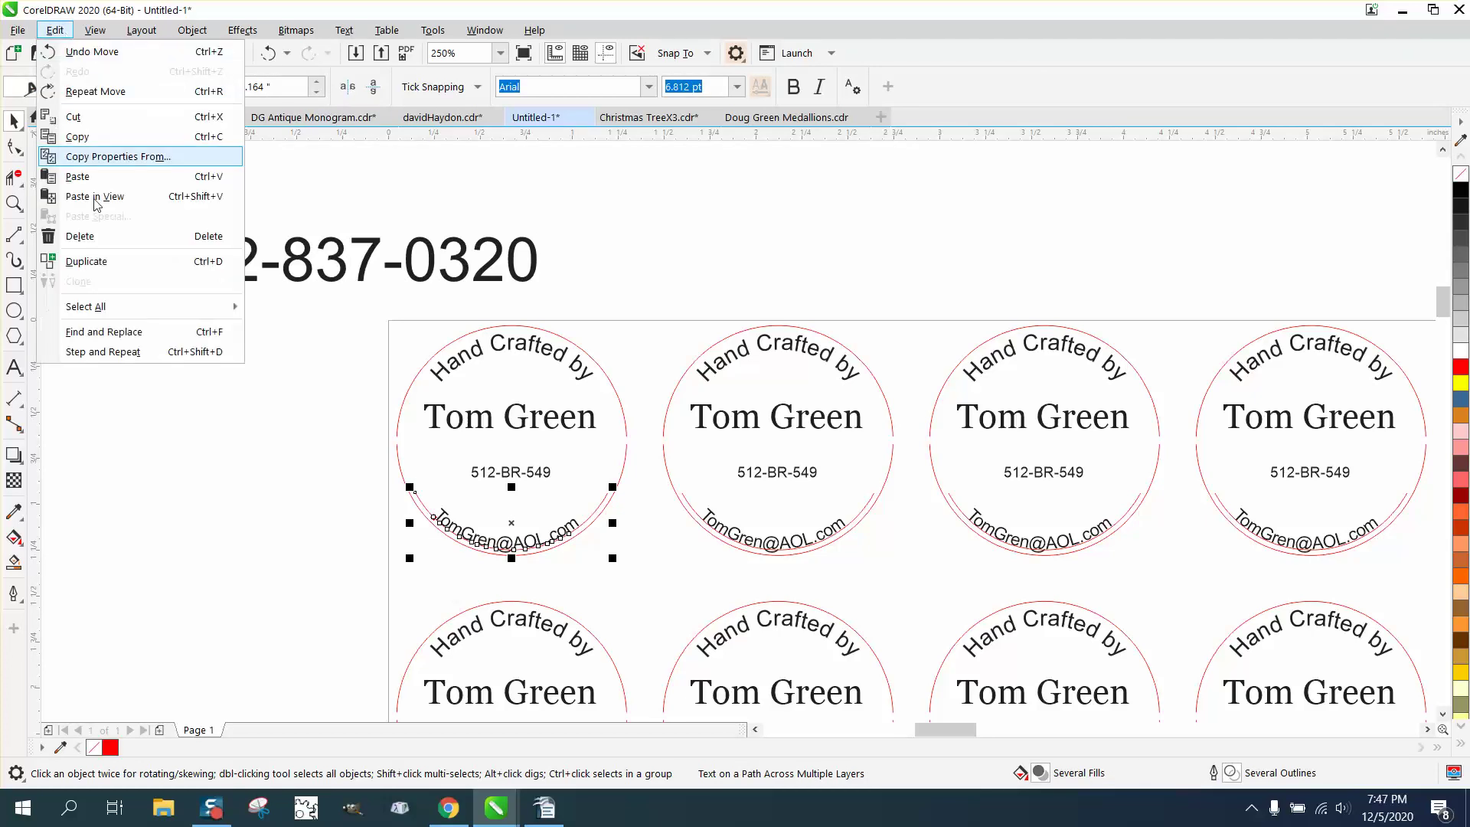
left_click(133, 332)
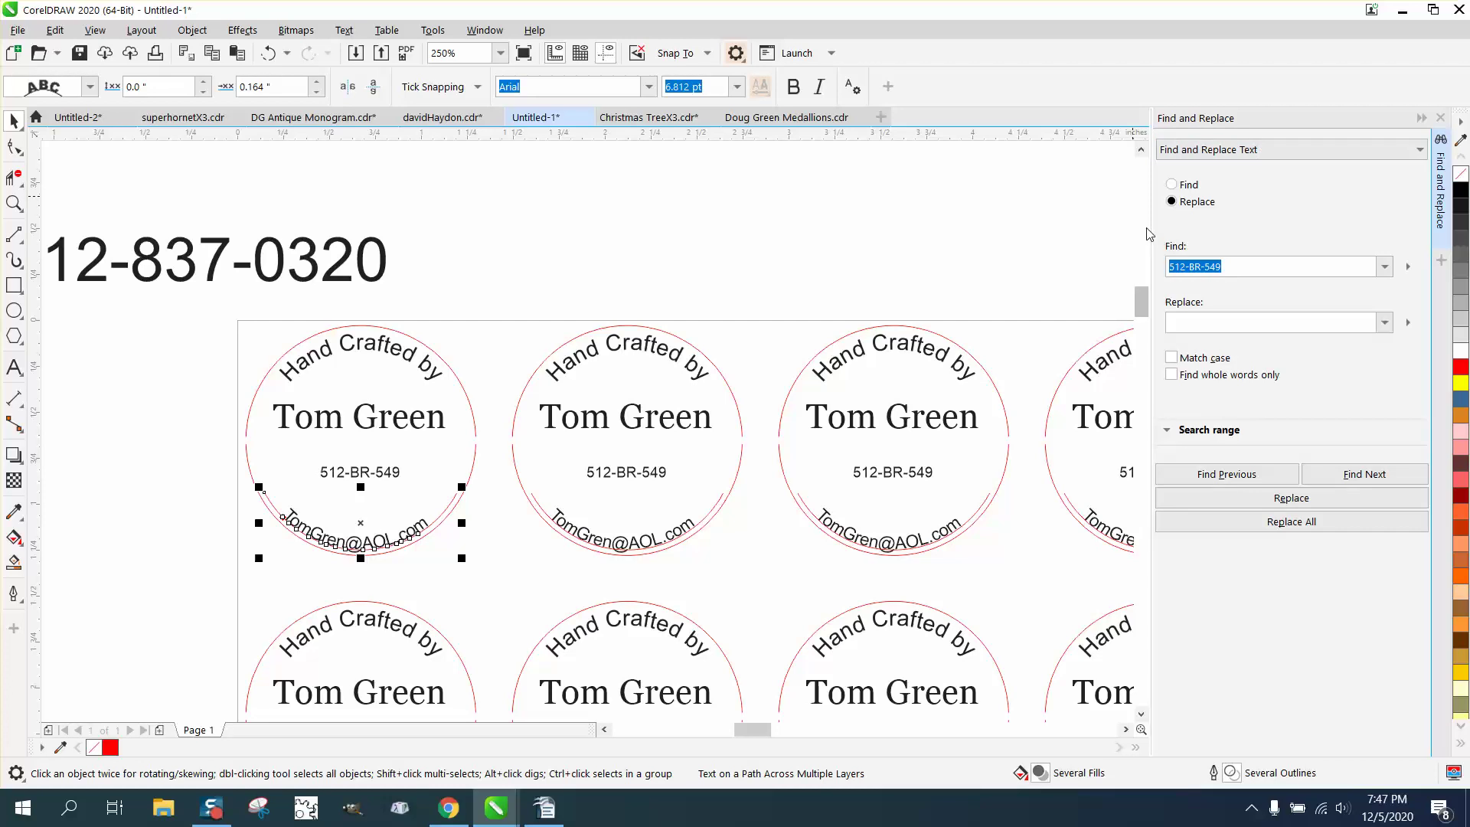
left_click(1226, 261)
double_click(1225, 261)
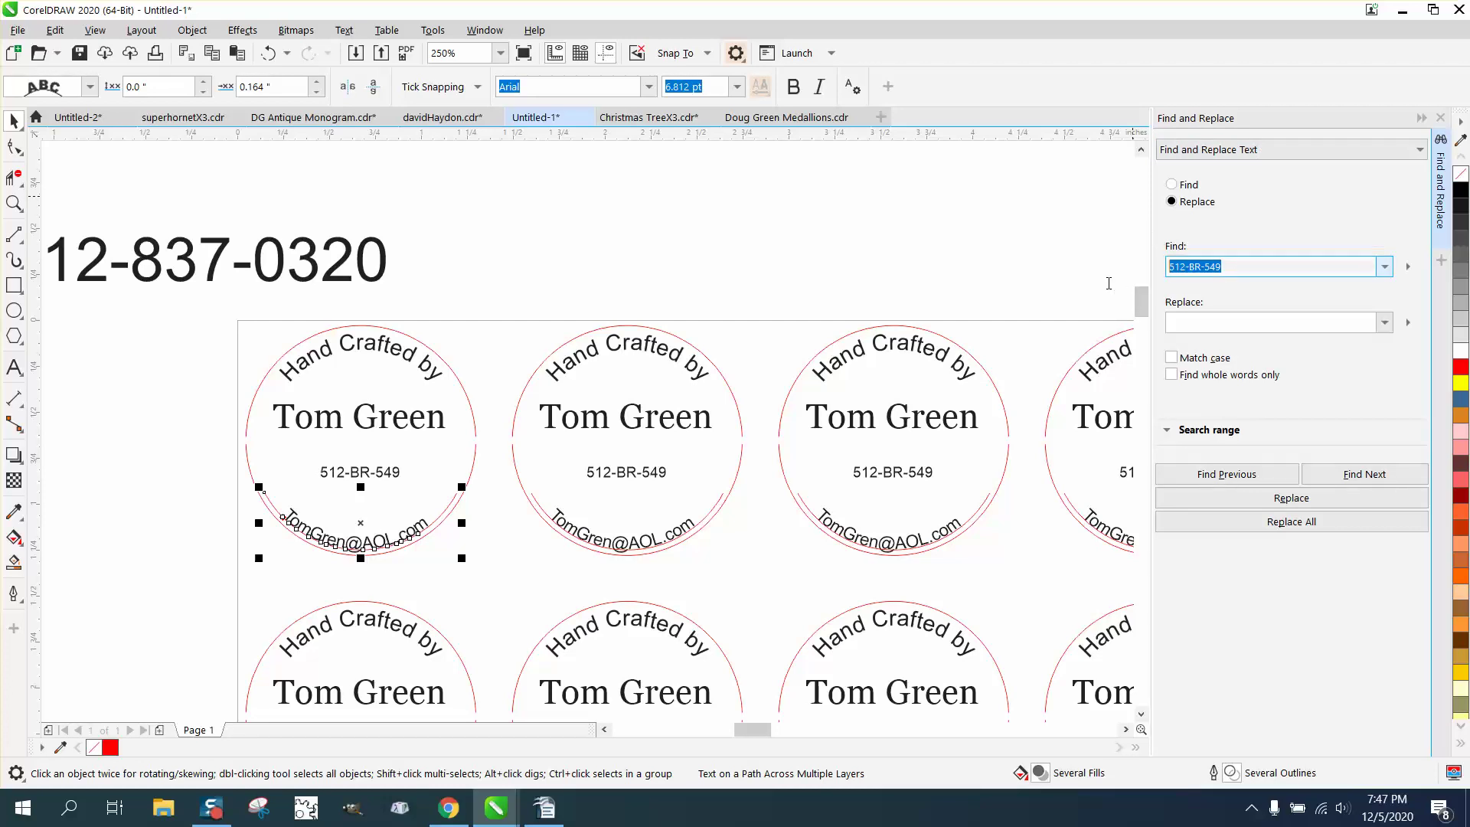
left_click(1189, 319)
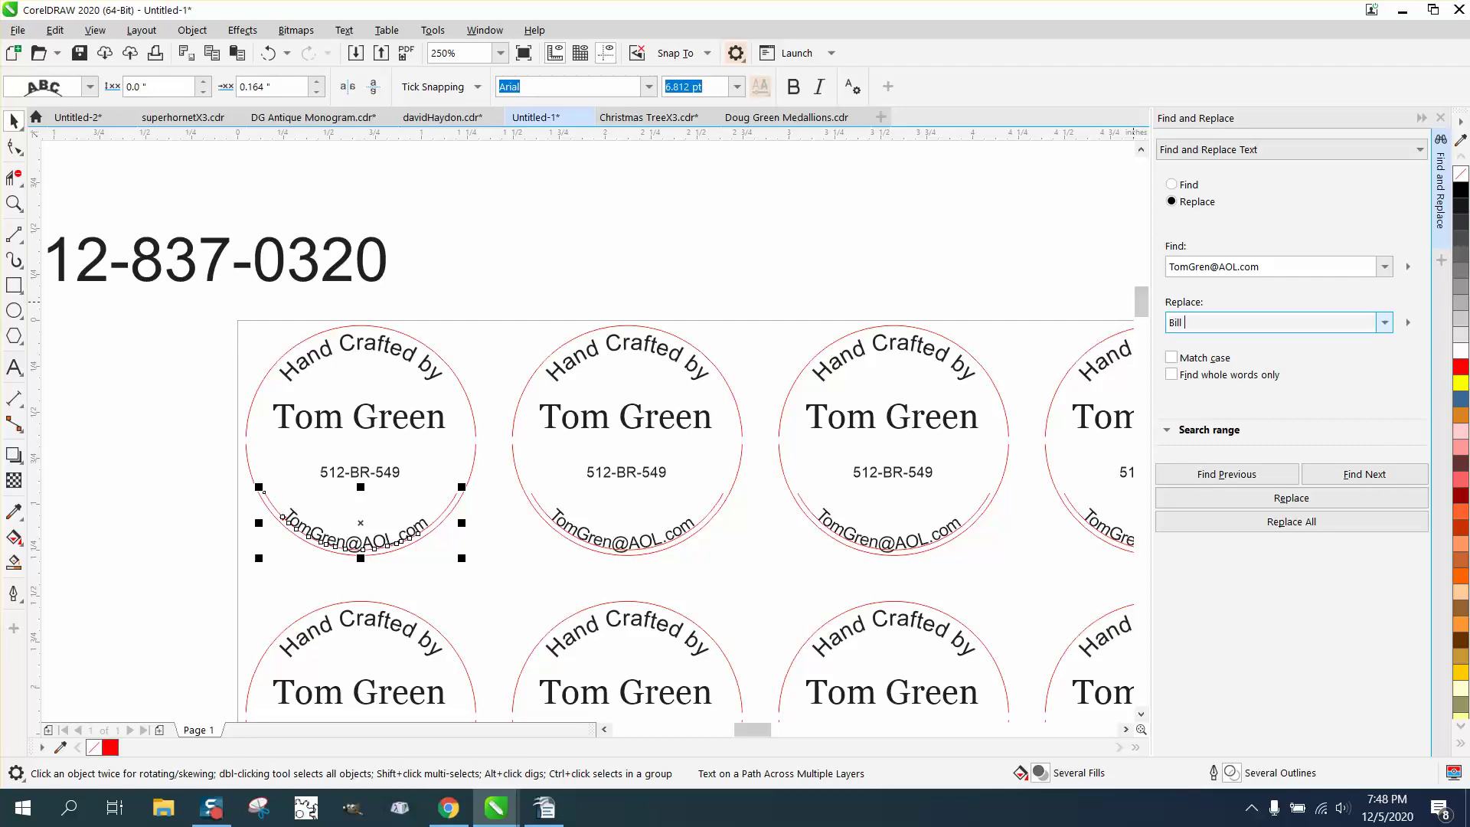
left_click(1302, 525)
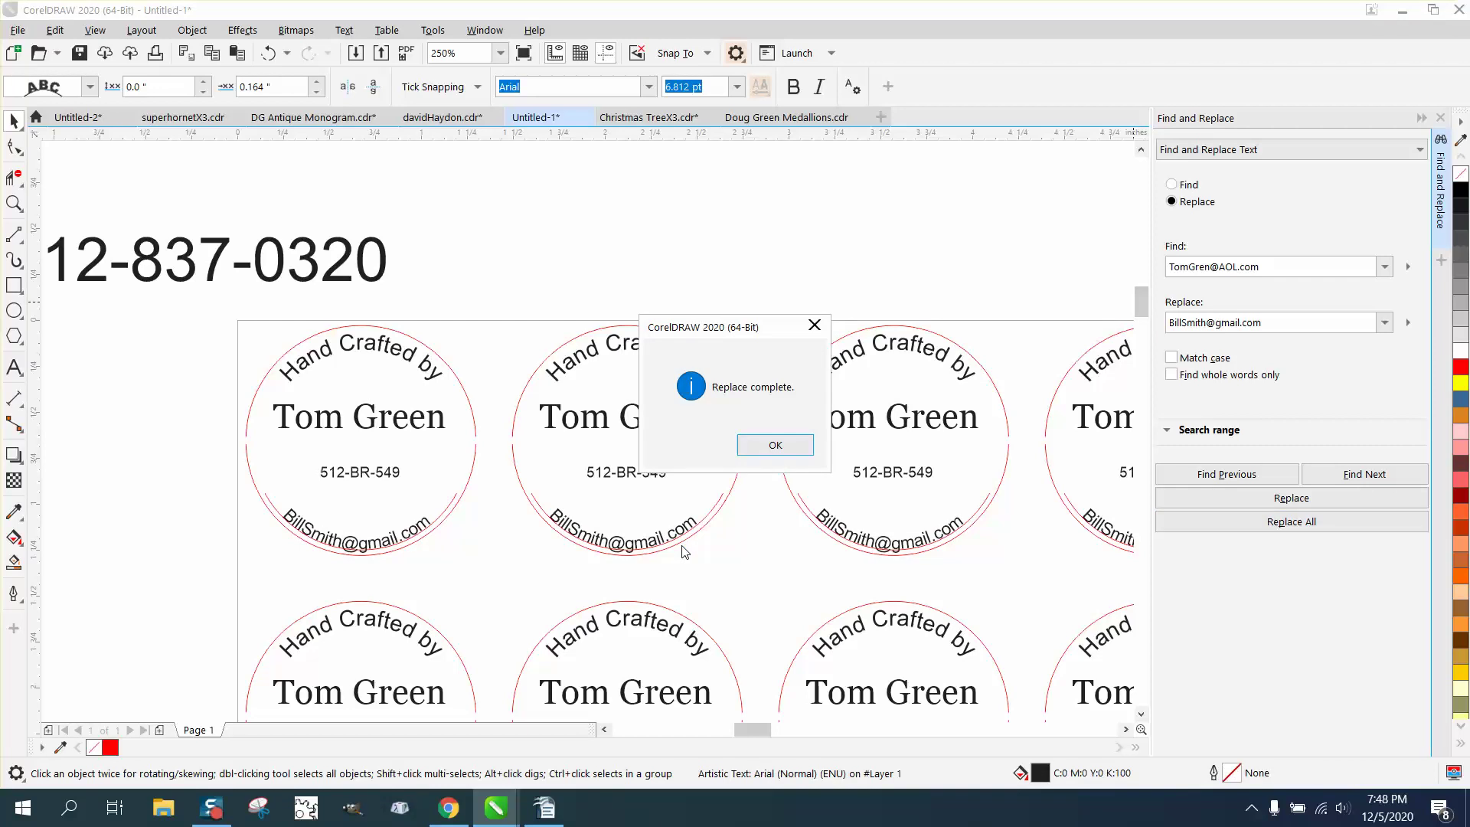
left_click(777, 447)
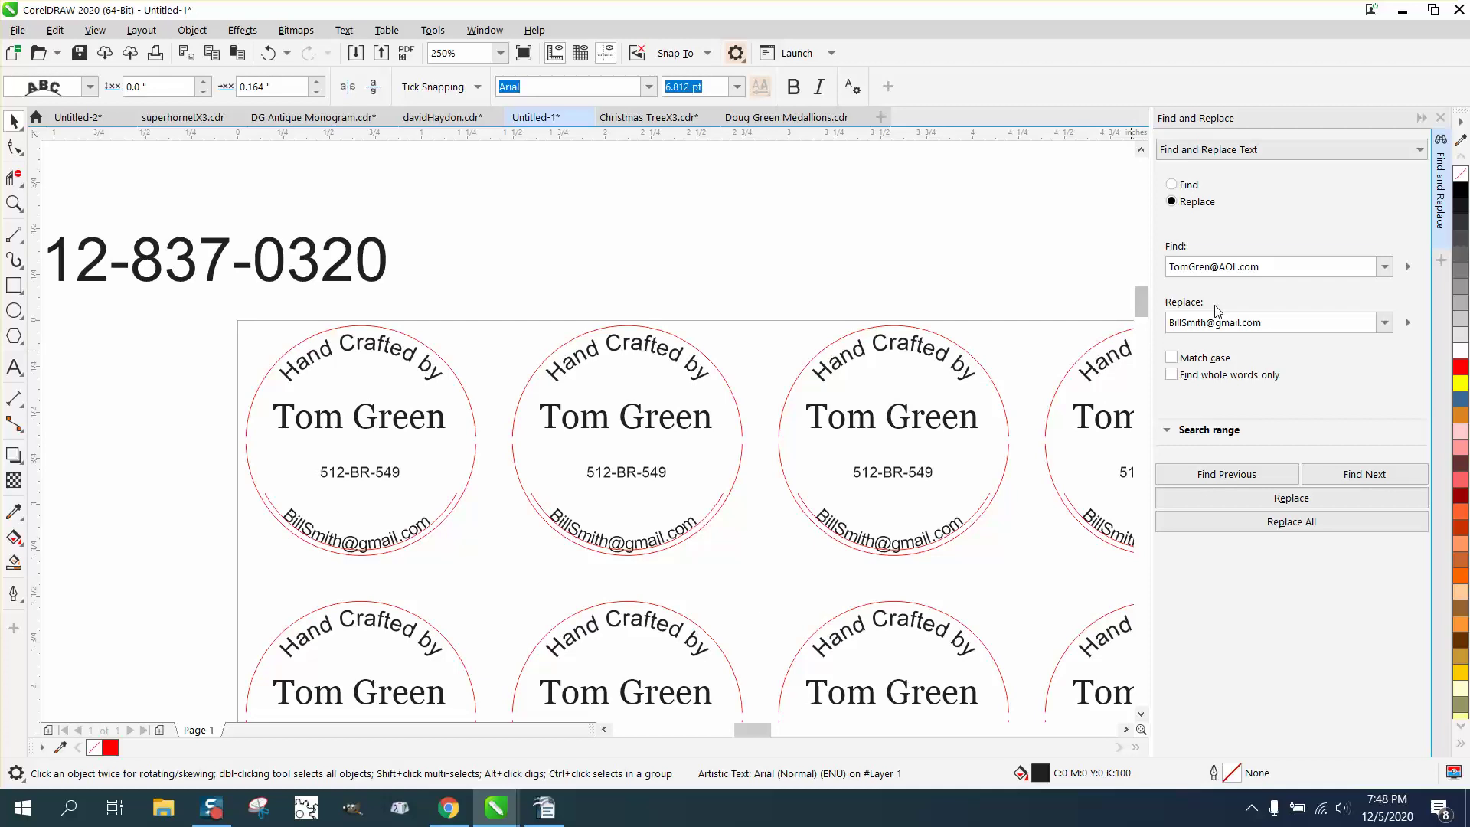
Clear the search field and paste in the old phone number copied from a label.
left_click_drag(1272, 268, 1167, 269)
key("BackSpace")
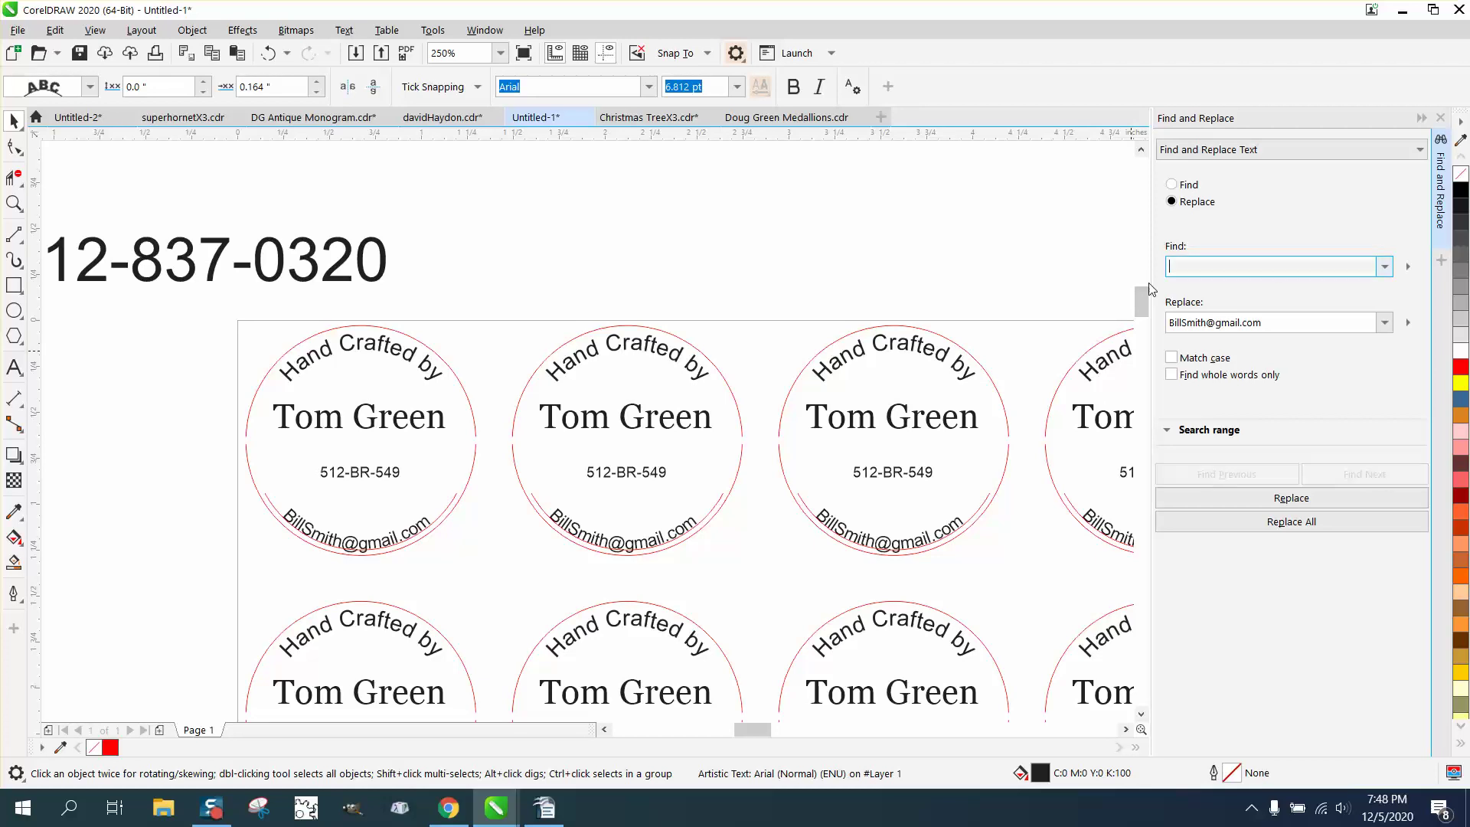
left_click(932, 478)
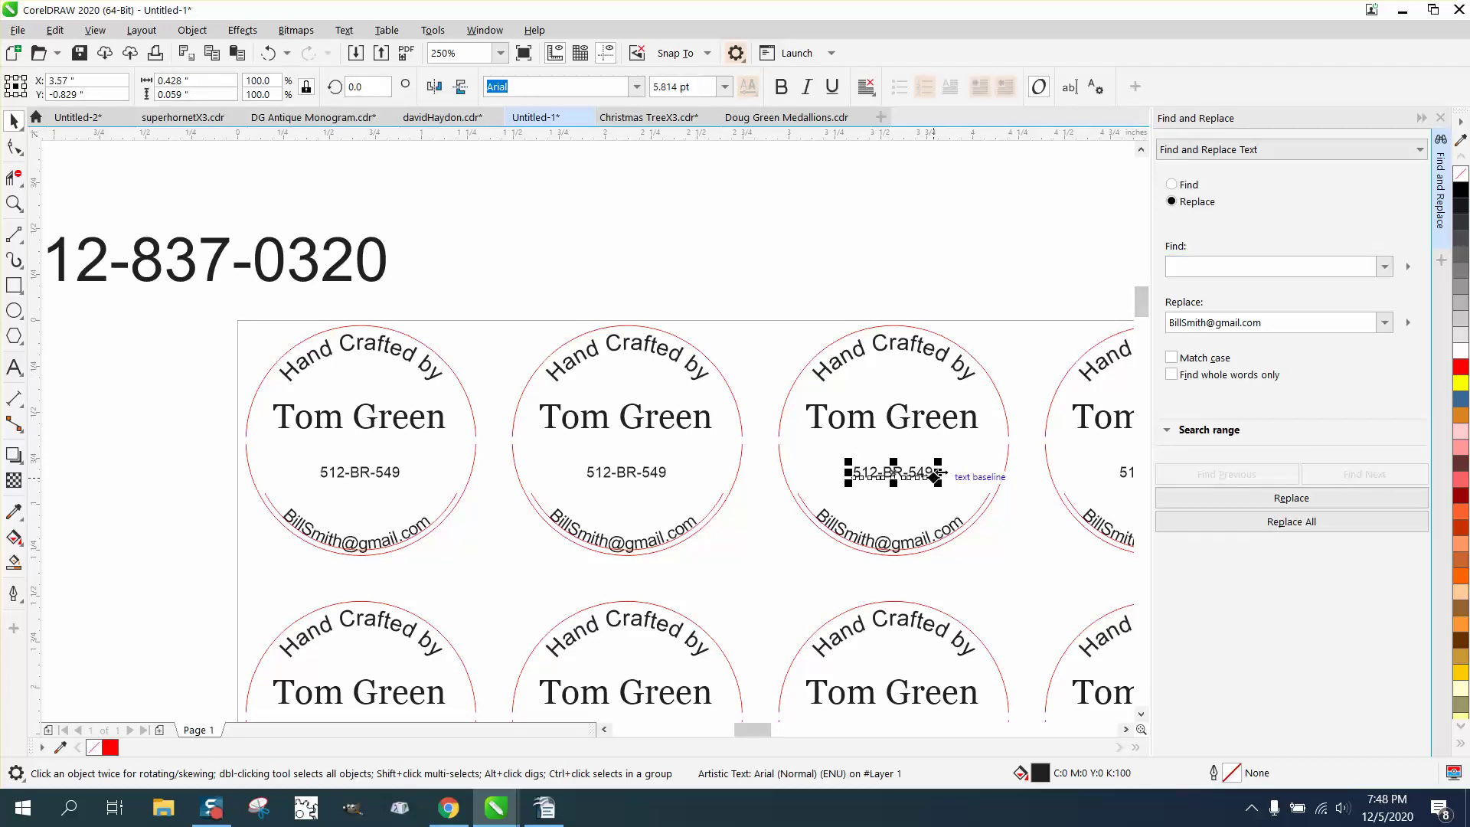
right_click(927, 474)
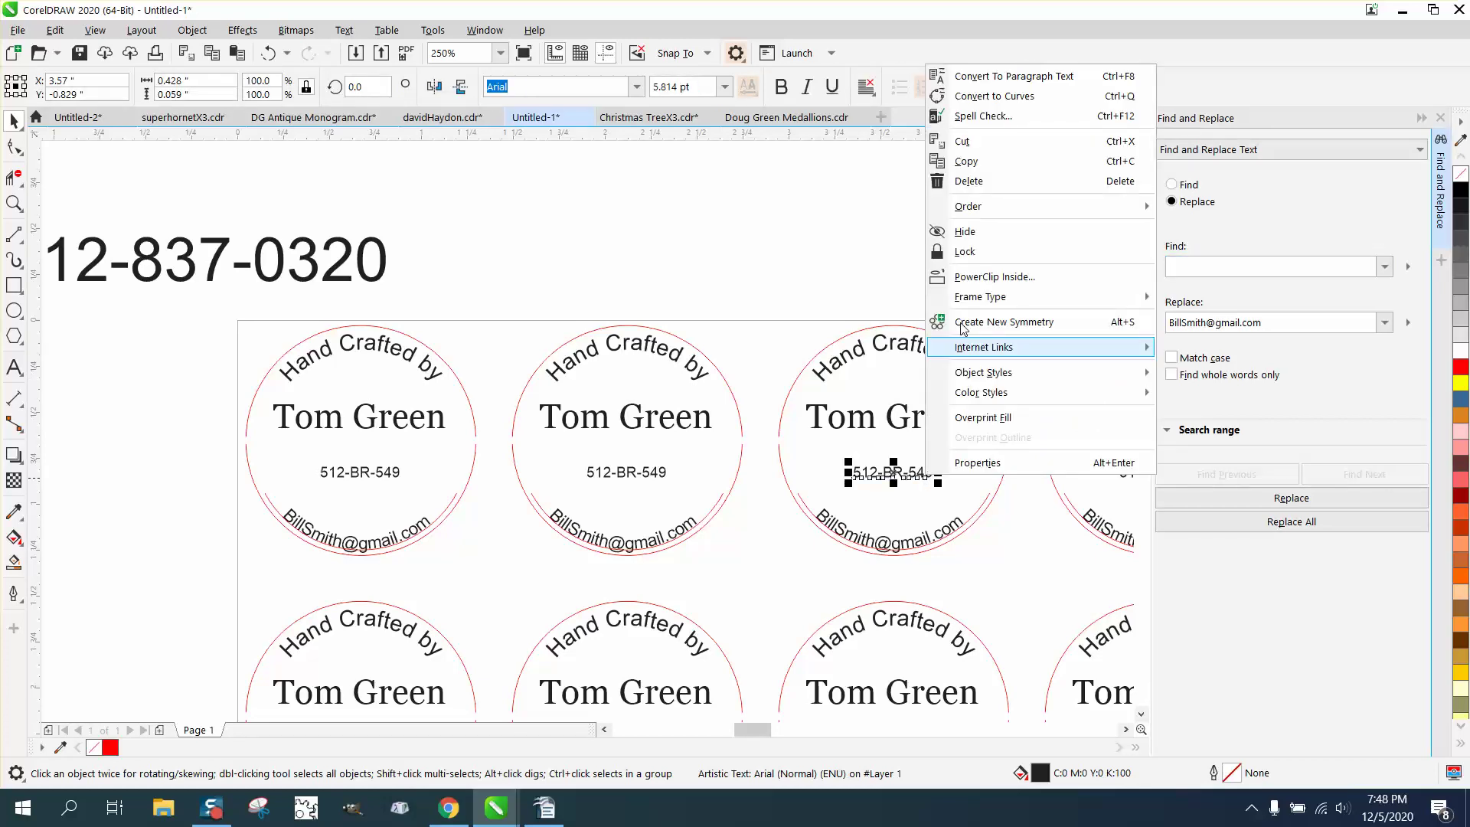
left_click(956, 162)
left_click(1192, 268)
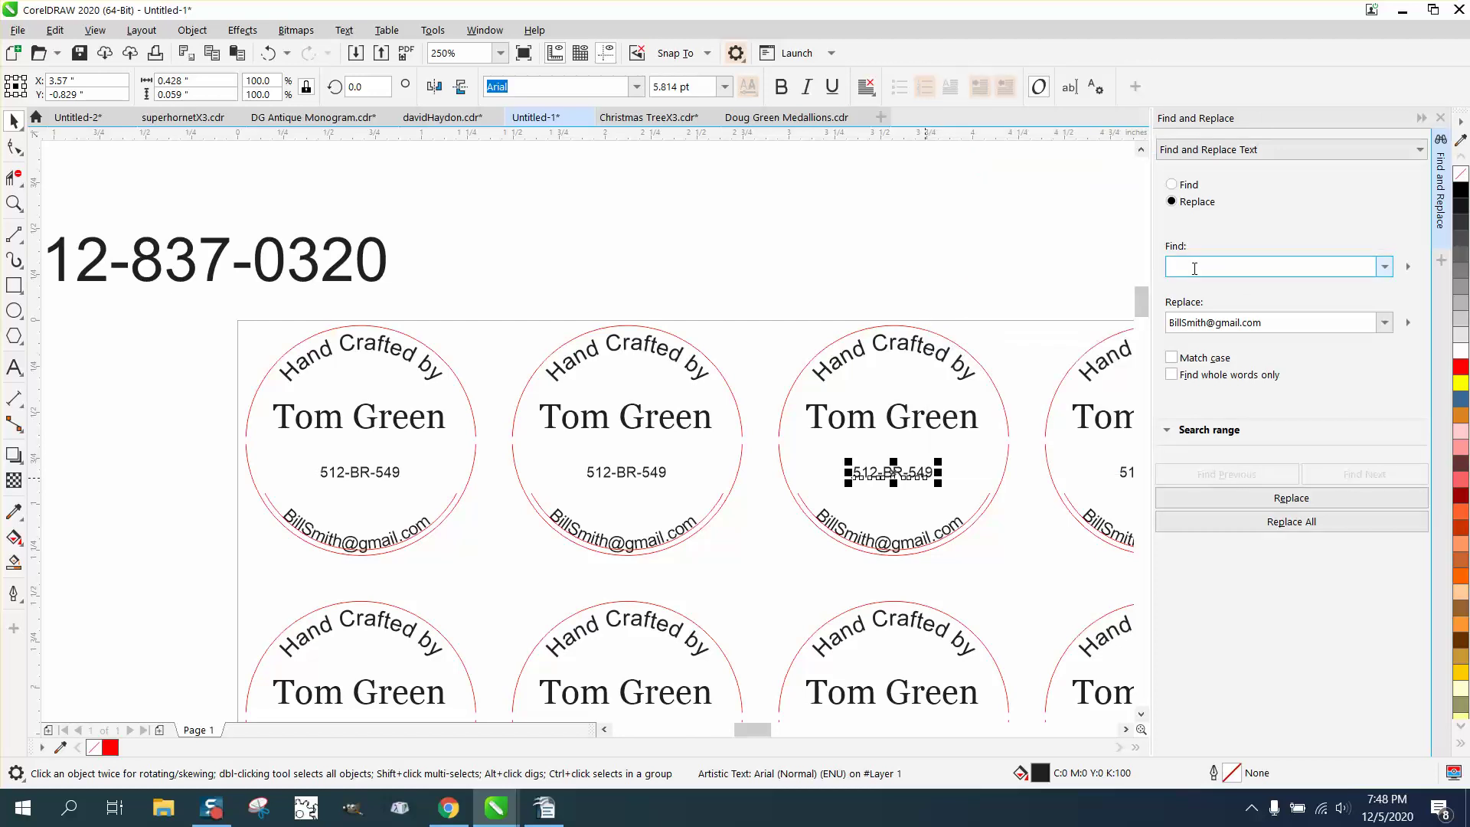
right_click(1192, 270)
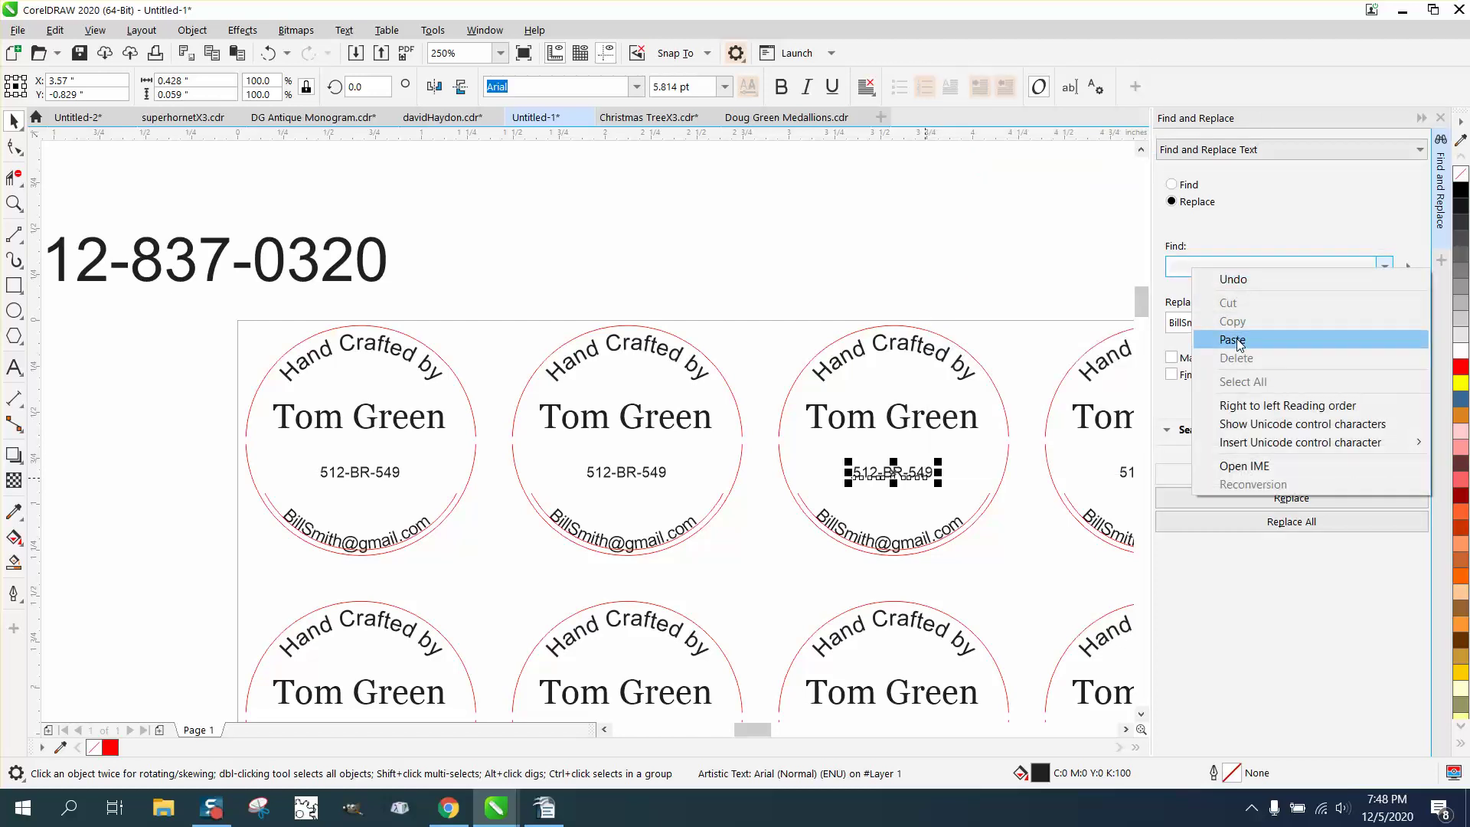
left_click(1237, 339)
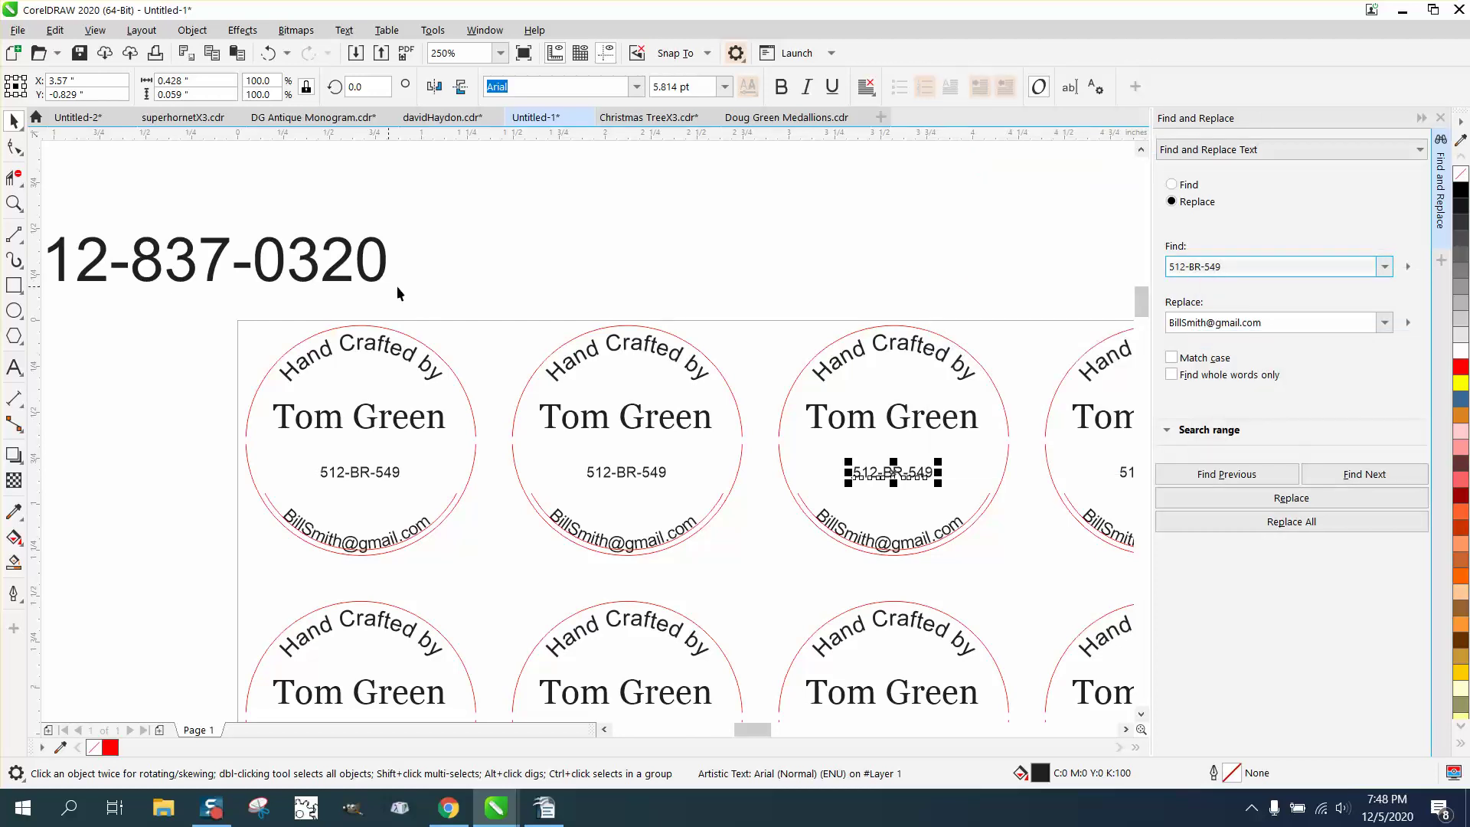
Paste the new phone number from above the sheet as the replacement and replace all.
left_click_drag(1283, 328, 1169, 330)
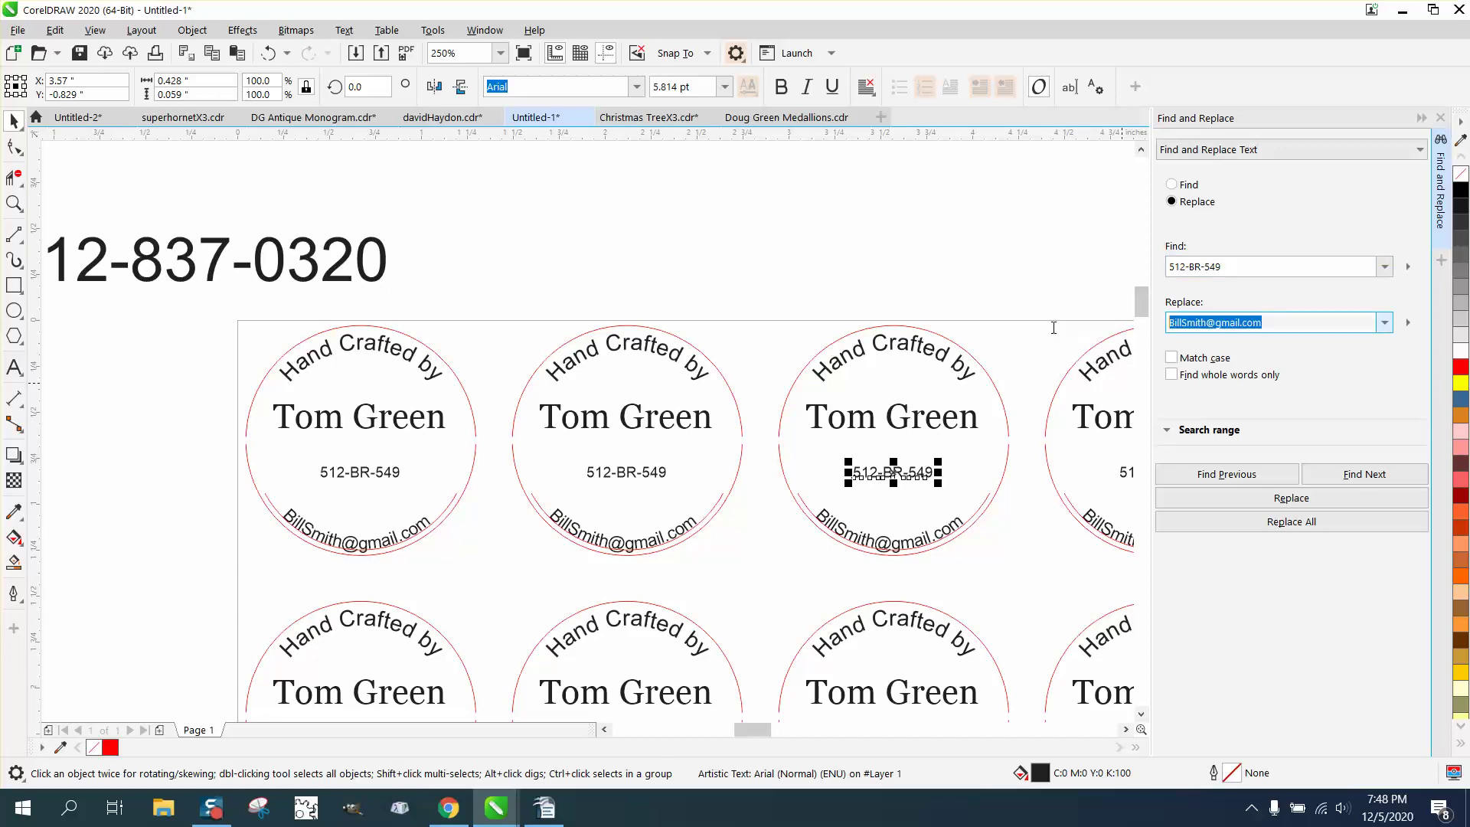
key("BackSpace")
left_click(385, 266)
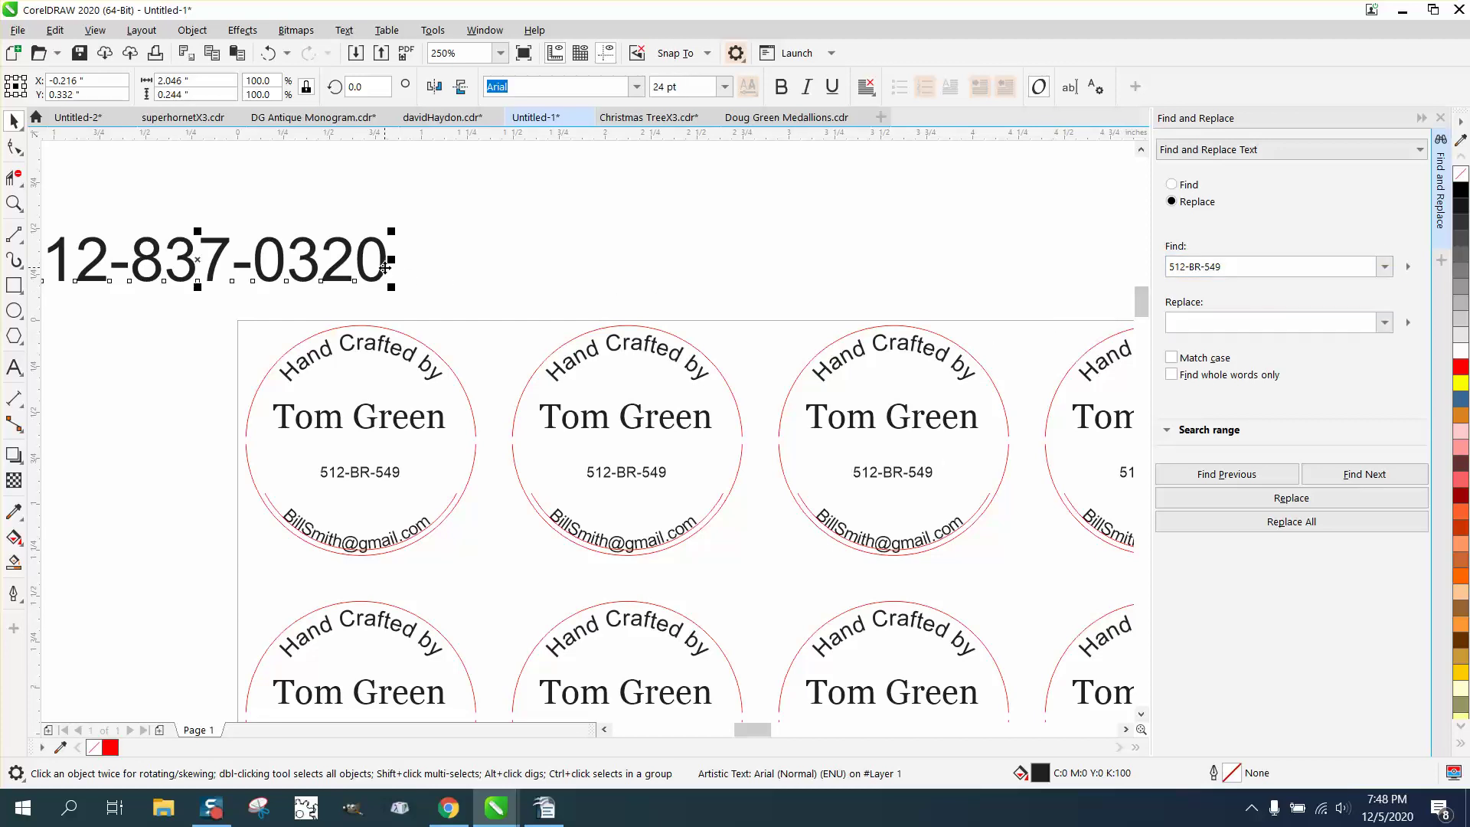
right_click(384, 268)
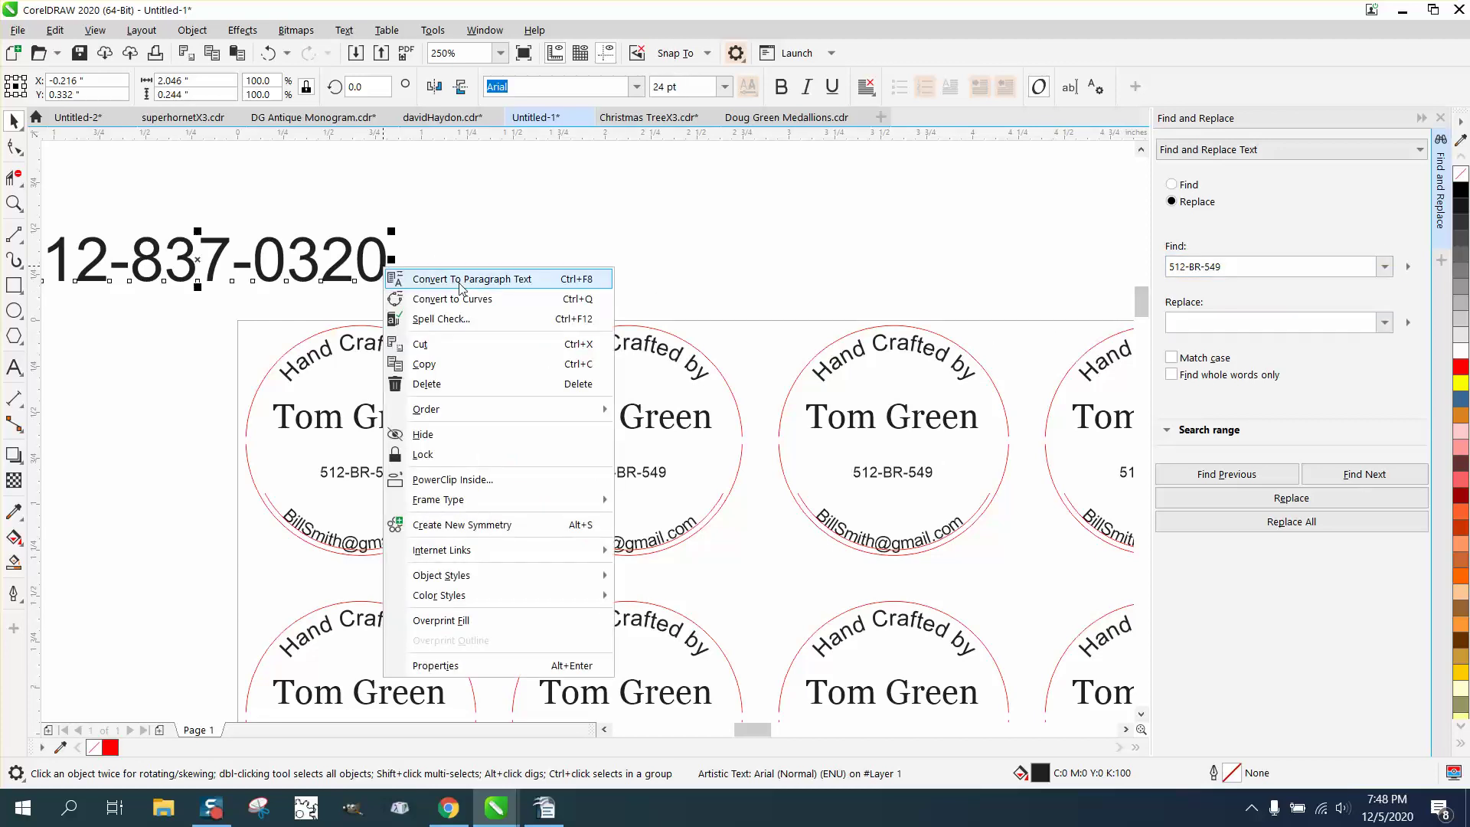
left_click(452, 363)
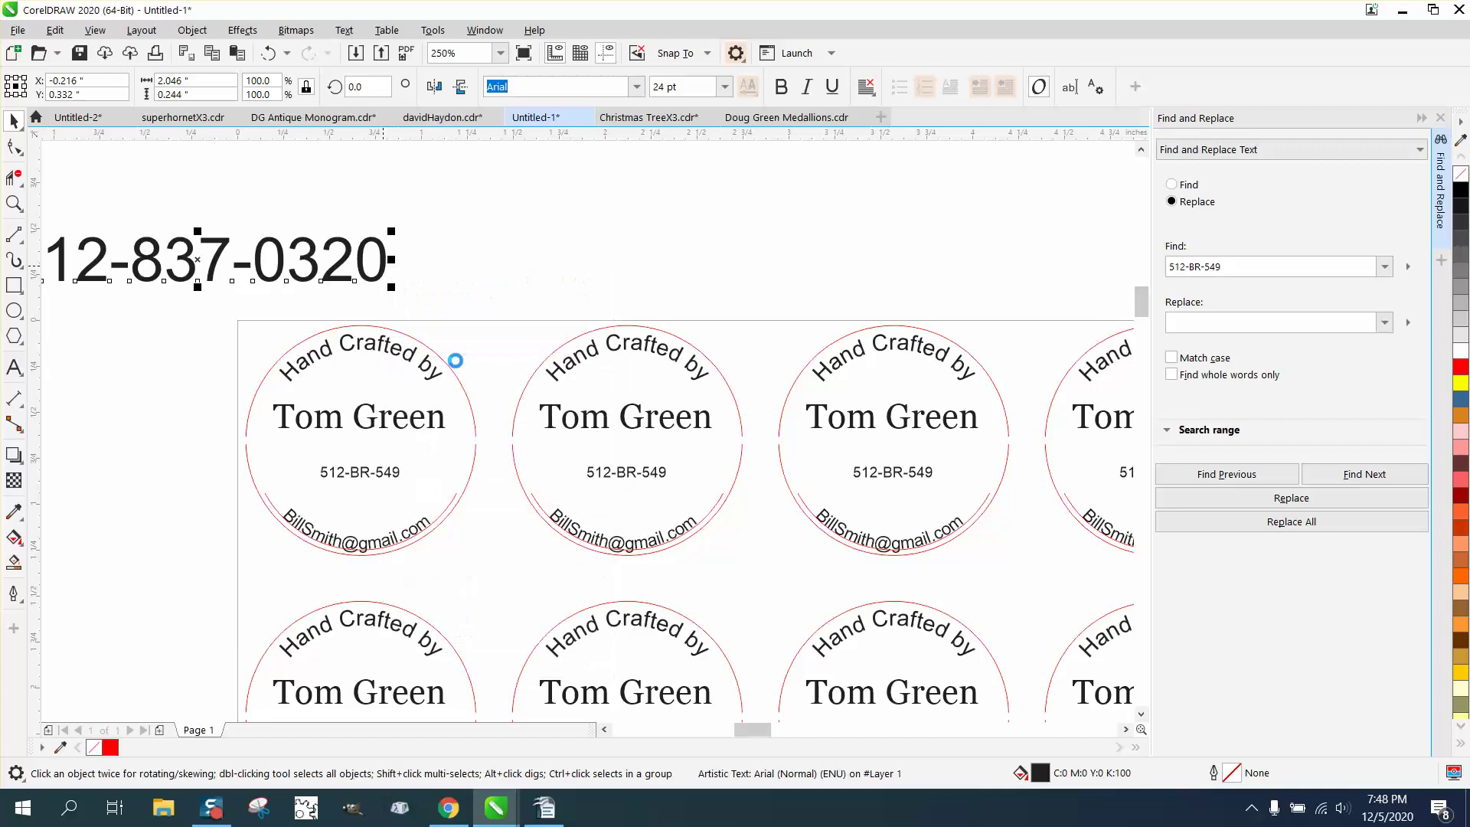
left_click(1184, 318)
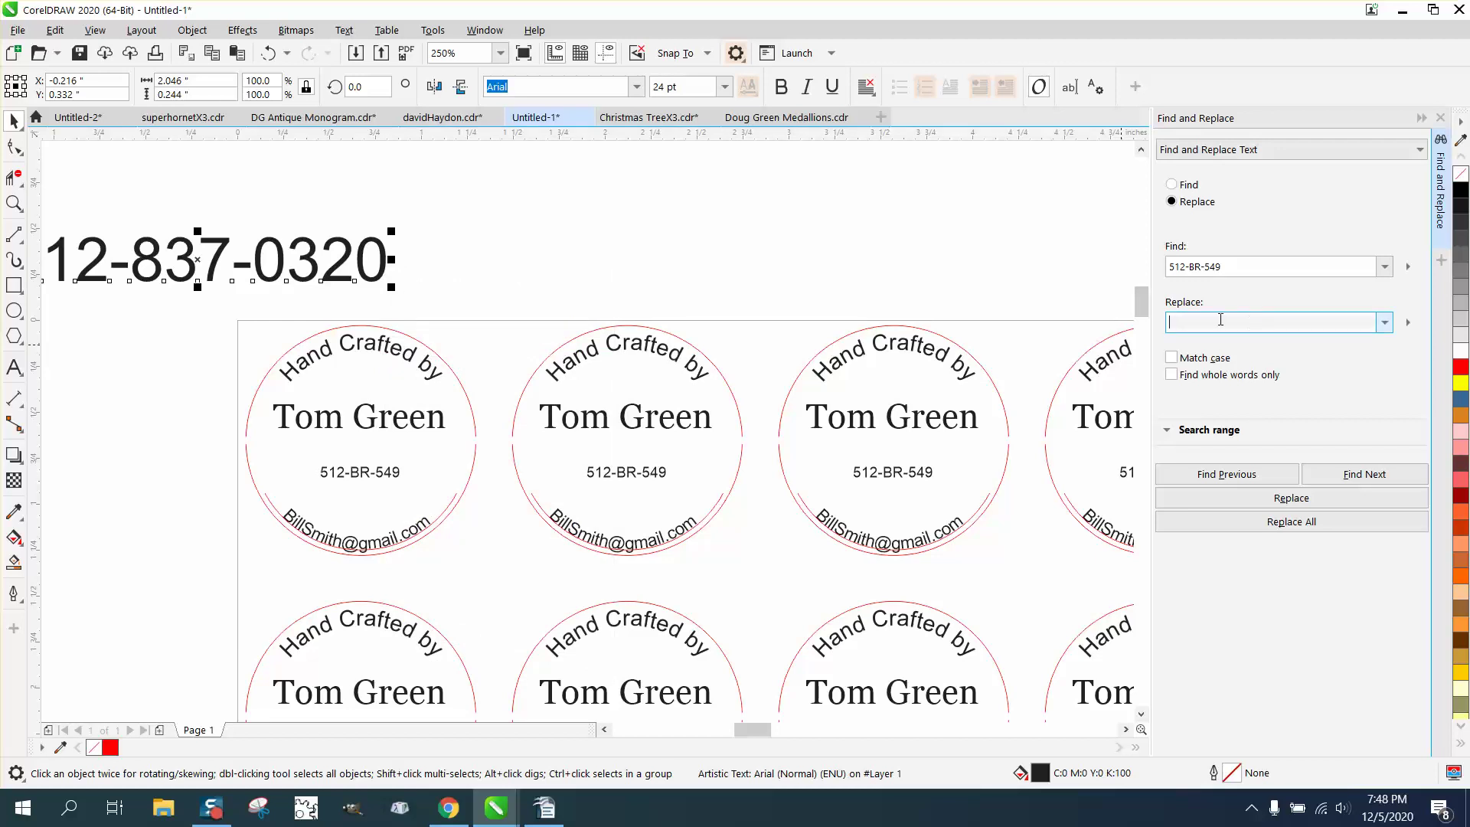
right_click(1212, 317)
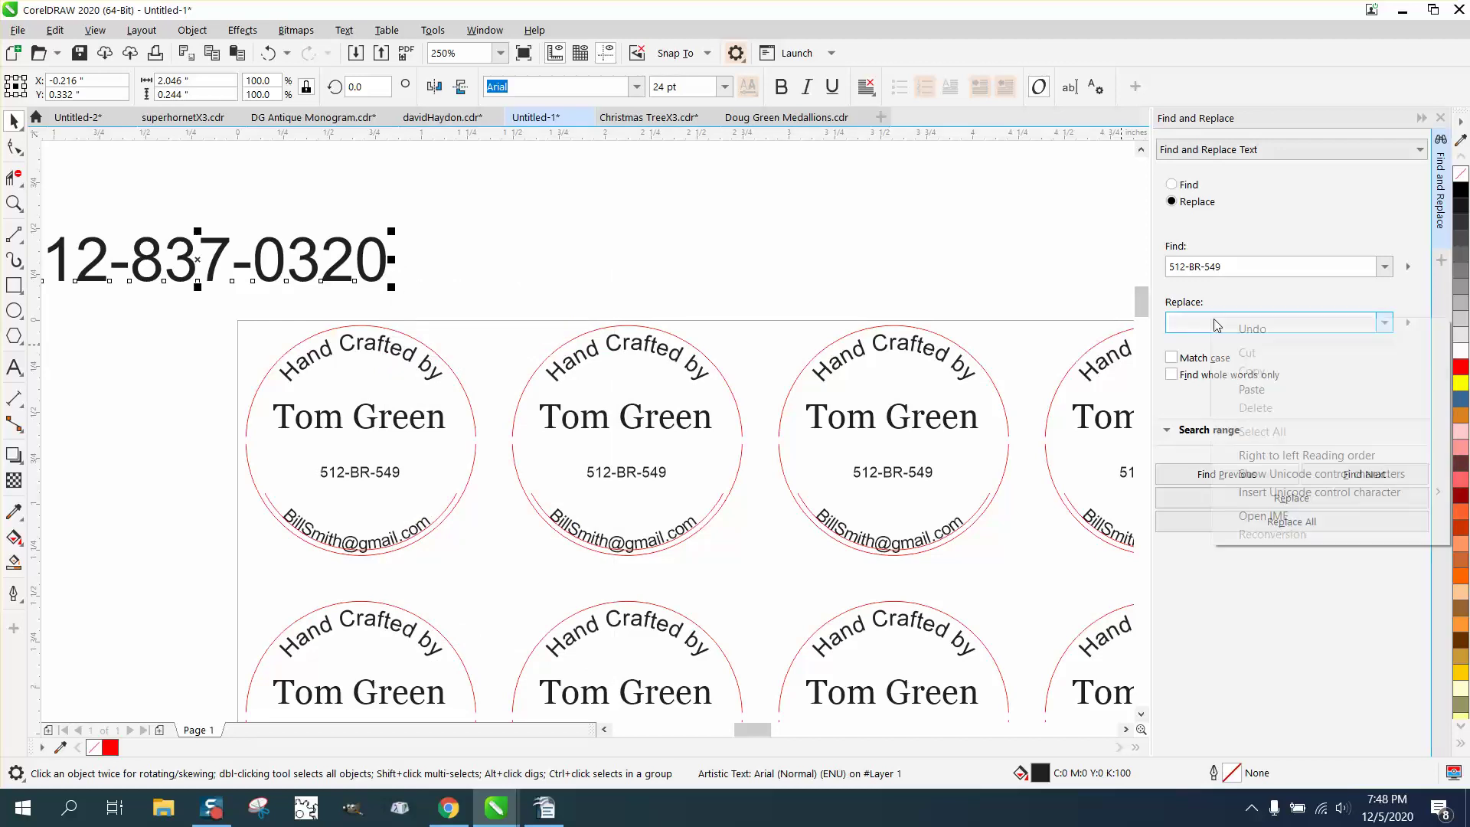
left_click(1261, 389)
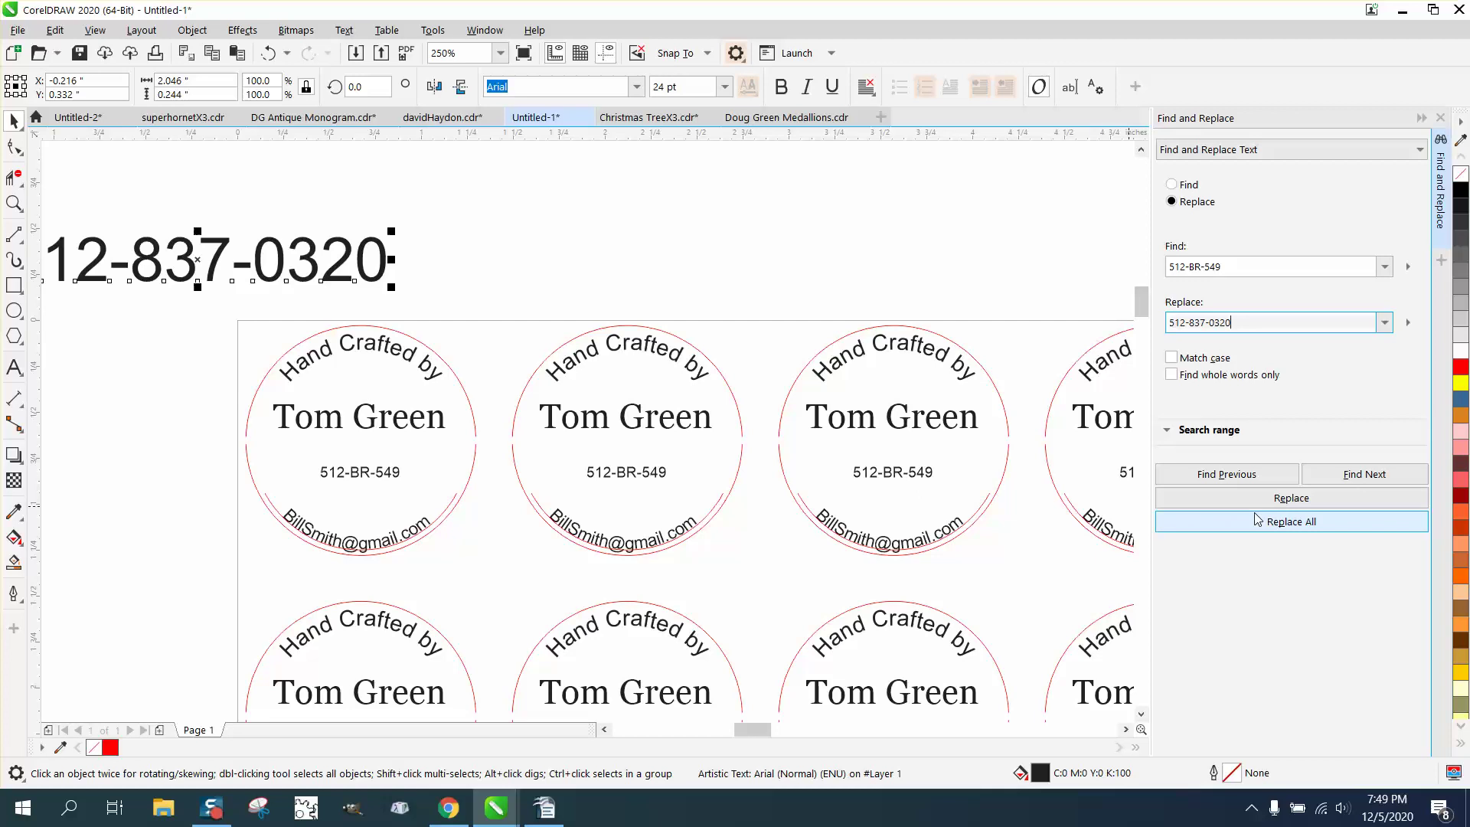
left_click(1294, 523)
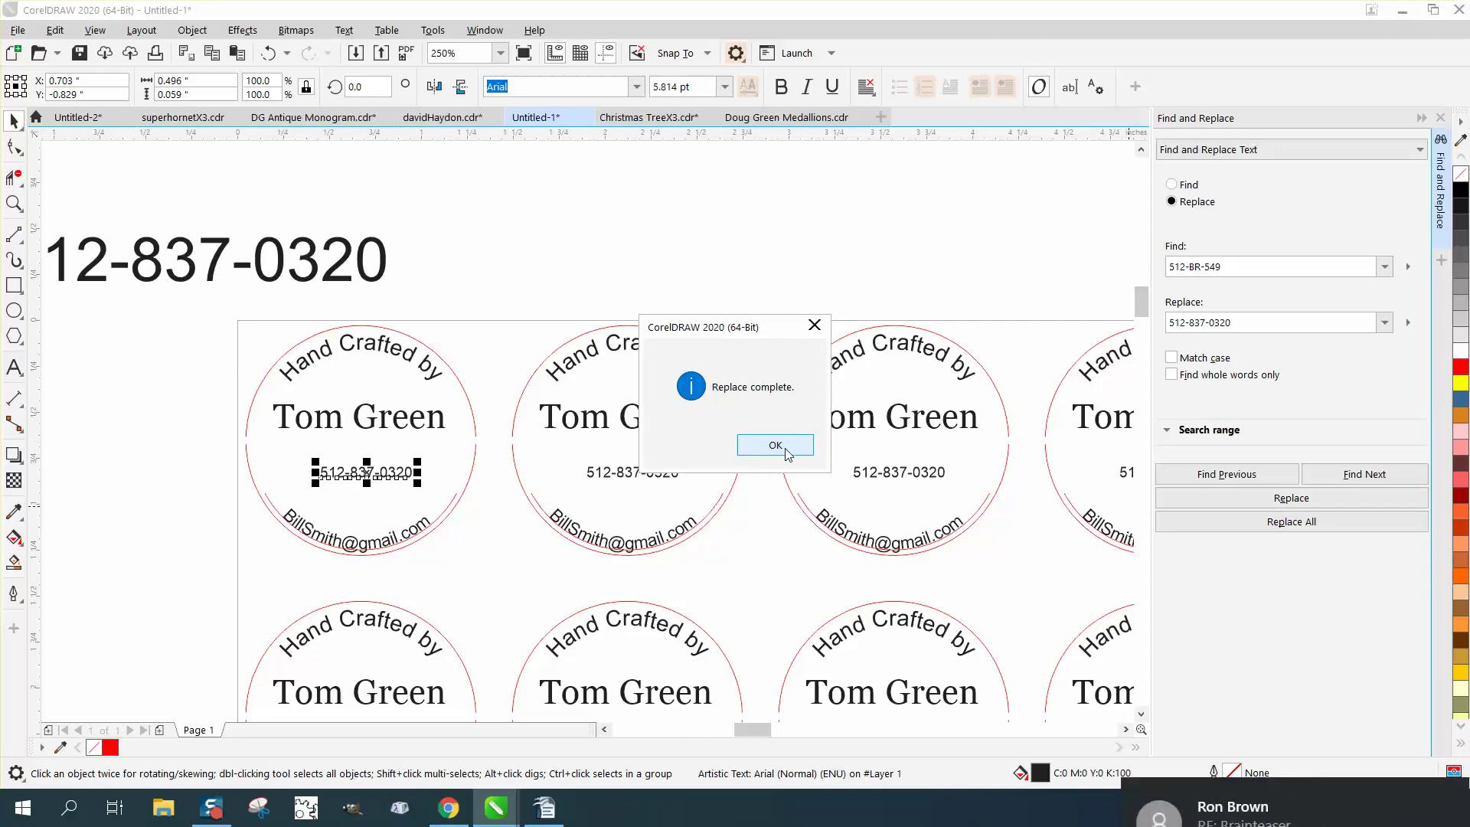
left_click(782, 448)
Search for the old first name, enter the new maker's full name as replacement, and replace all.
left_click(920, 437)
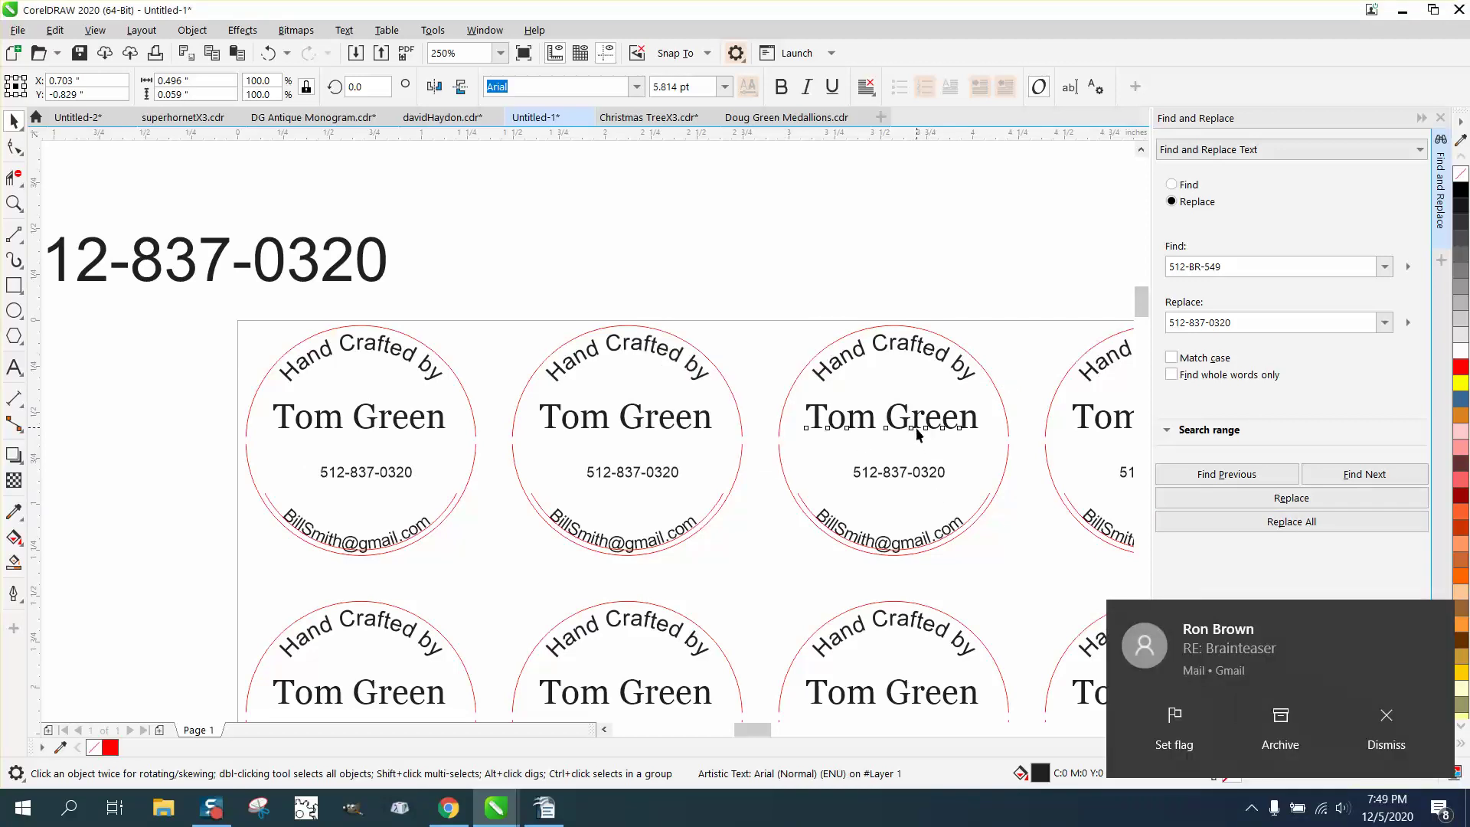
left_click(1250, 268)
left_click_drag(1250, 268, 1030, 280)
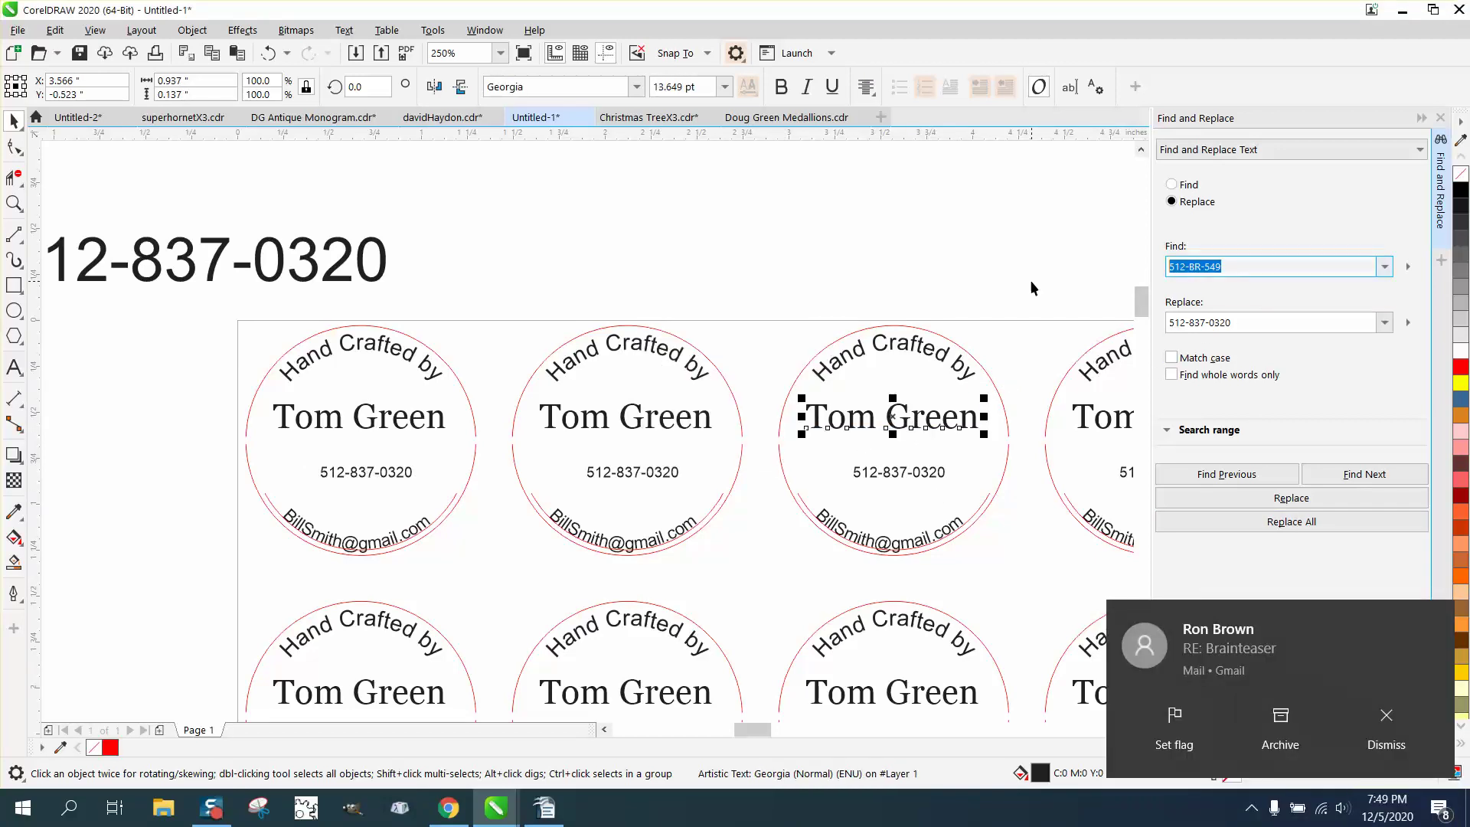
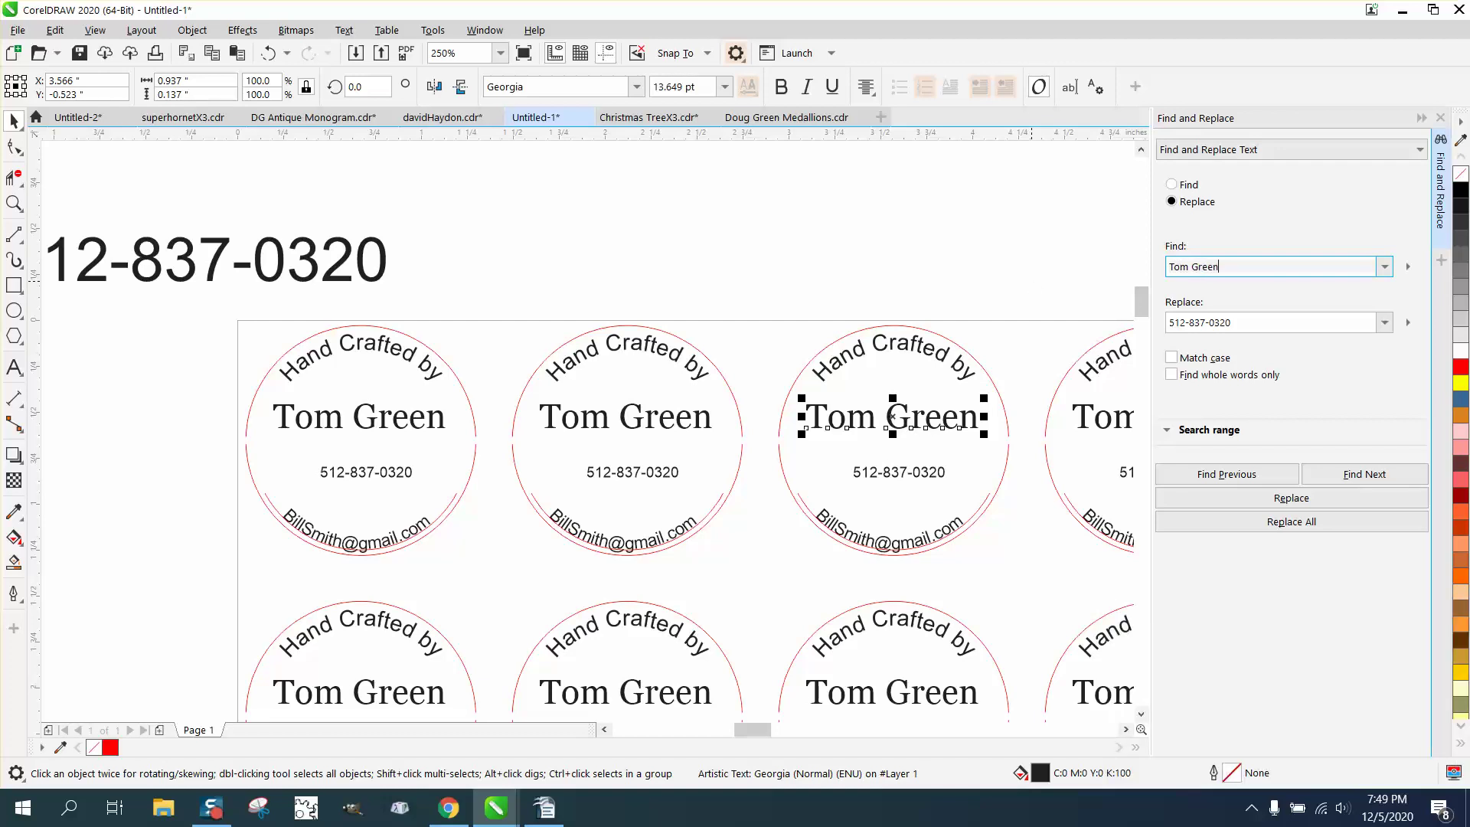
left_click(1220, 322)
left_click_drag(1233, 322, 1077, 336)
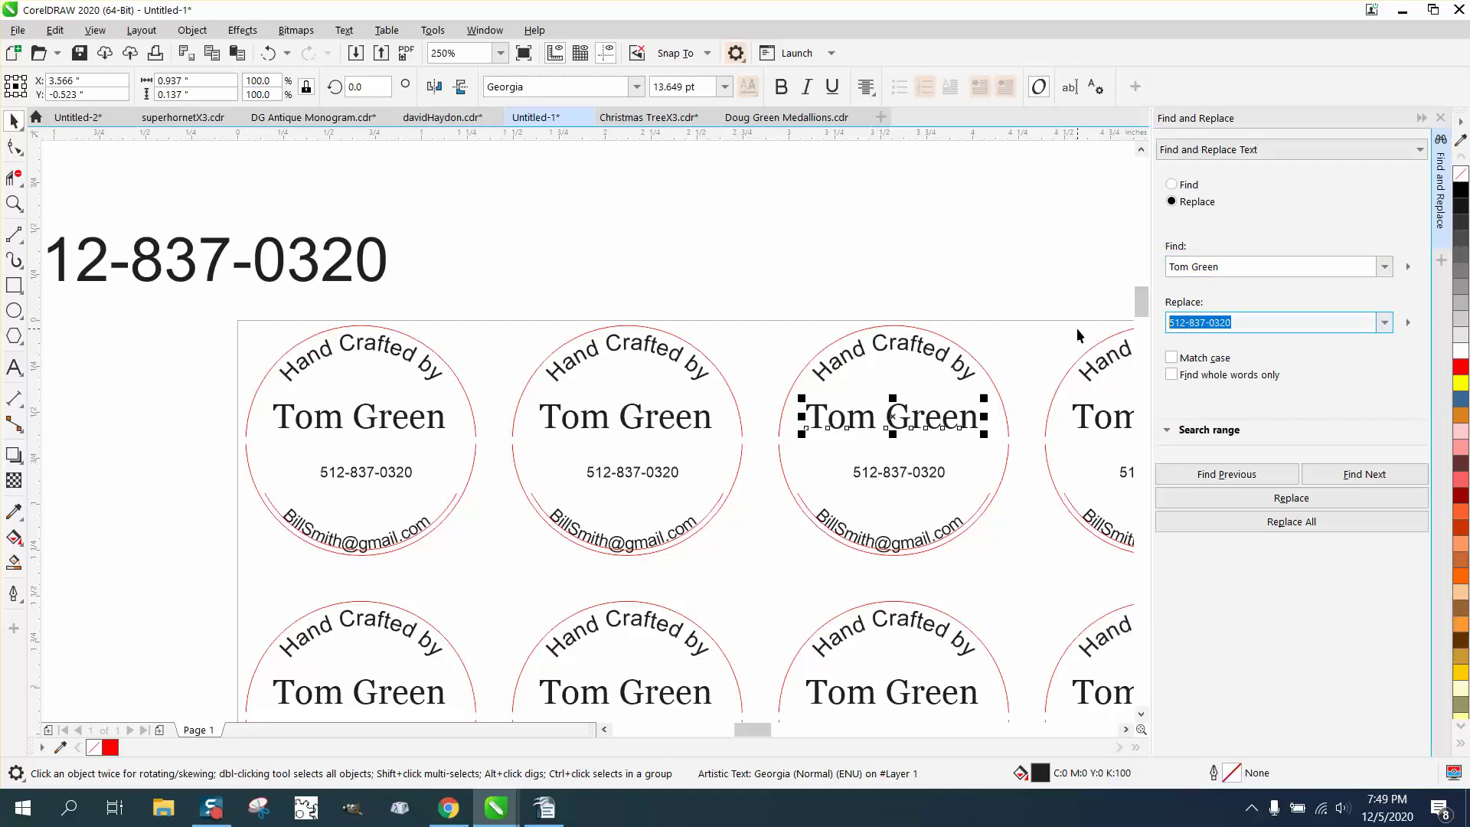
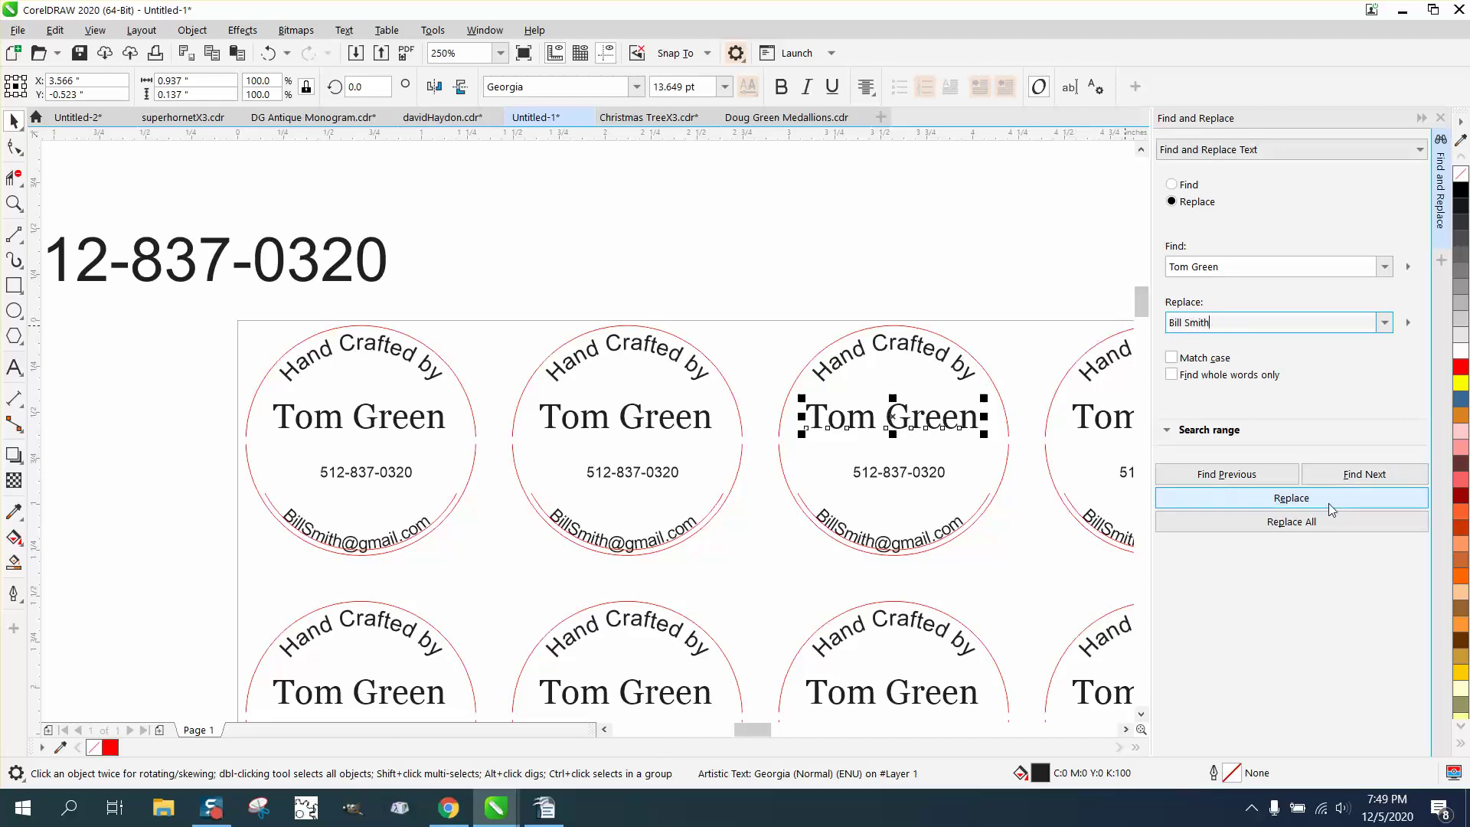
left_click(1291, 522)
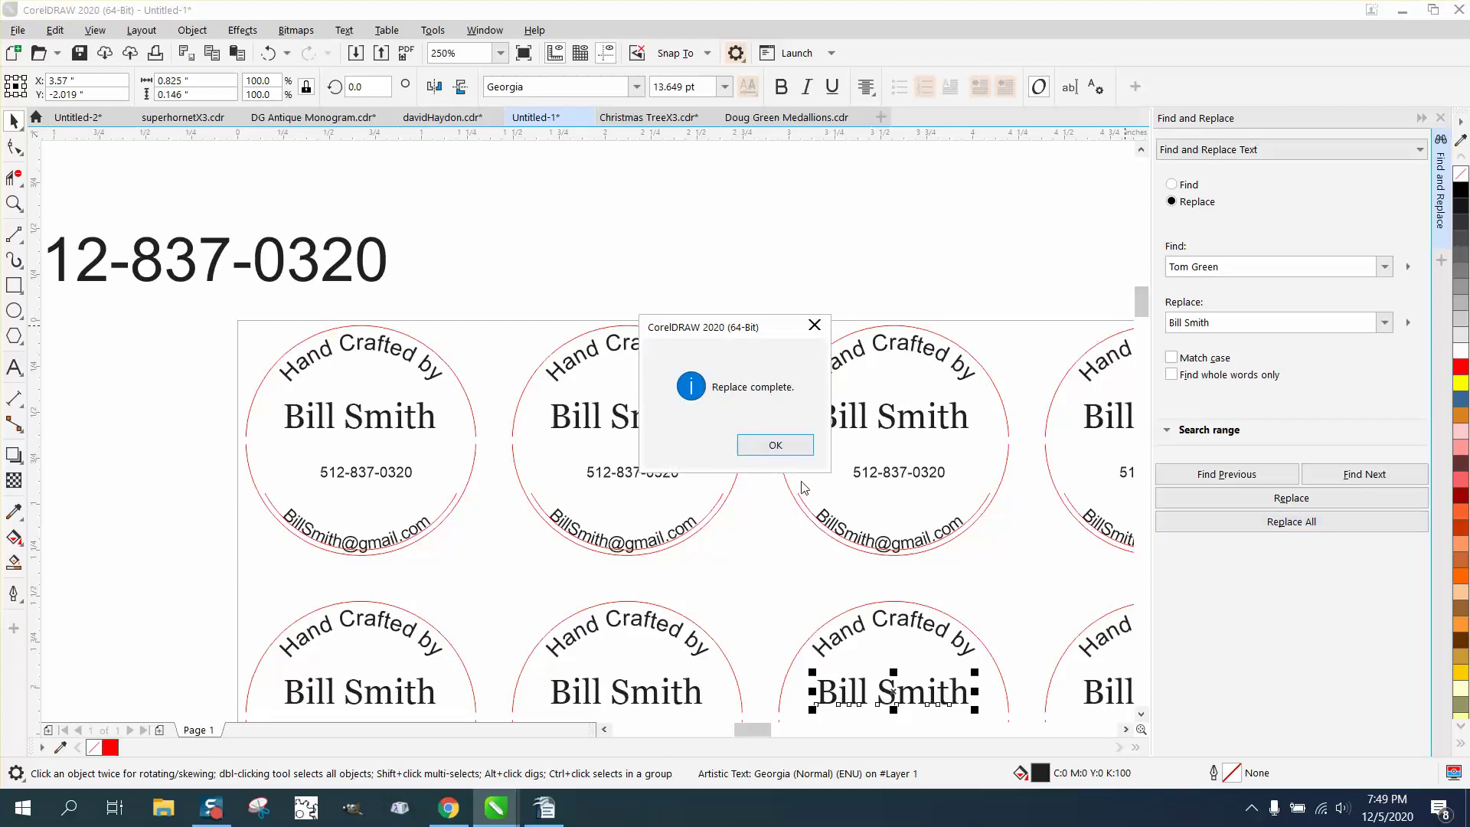
left_click(775, 445)
Delete the large phone-number text above the sheet, then zoom in on the top-left labels.
left_click(731, 263)
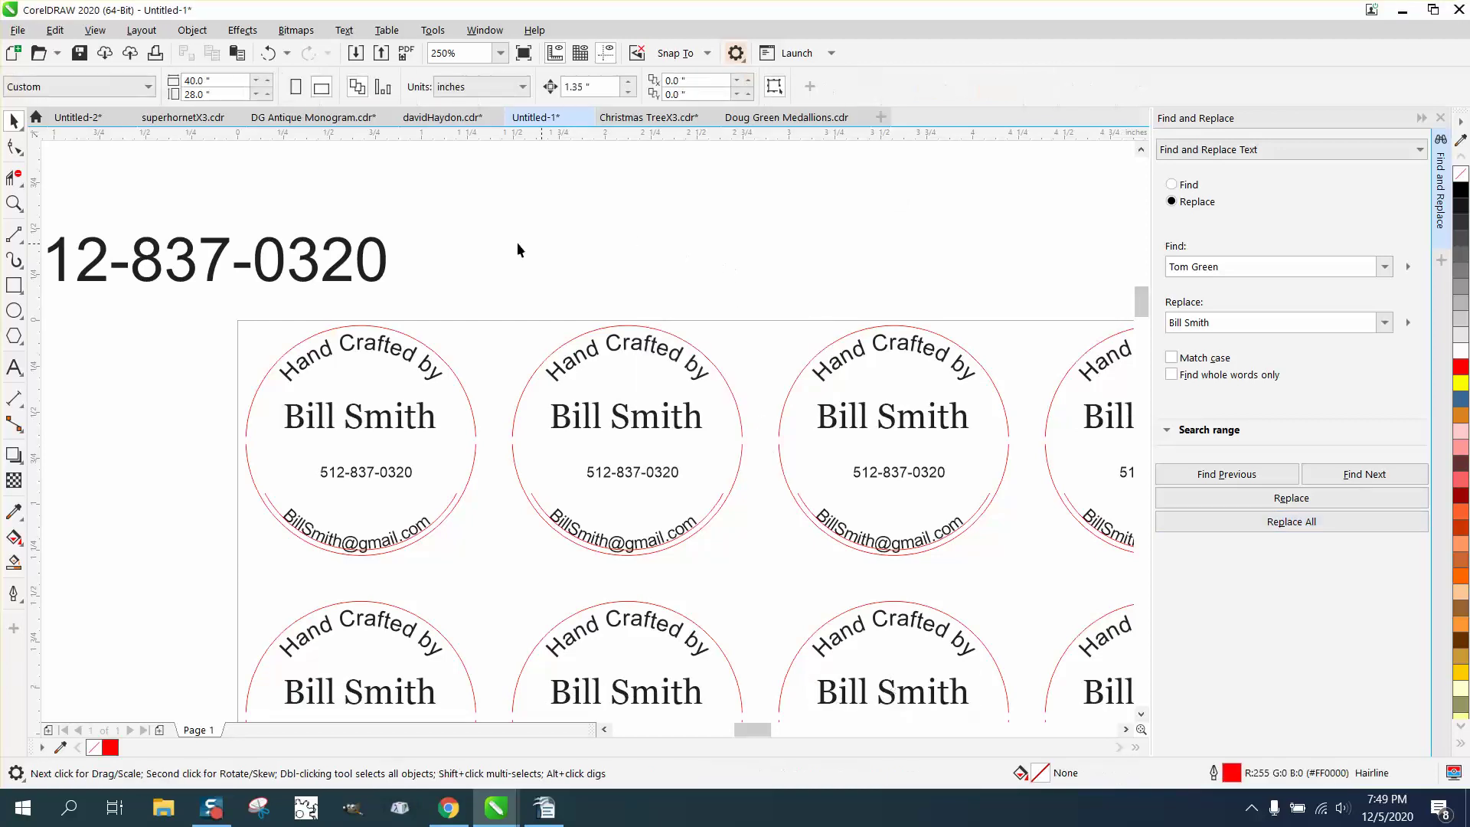
scroll(407, 245, "down", 2)
left_click(395, 248)
key("Delete")
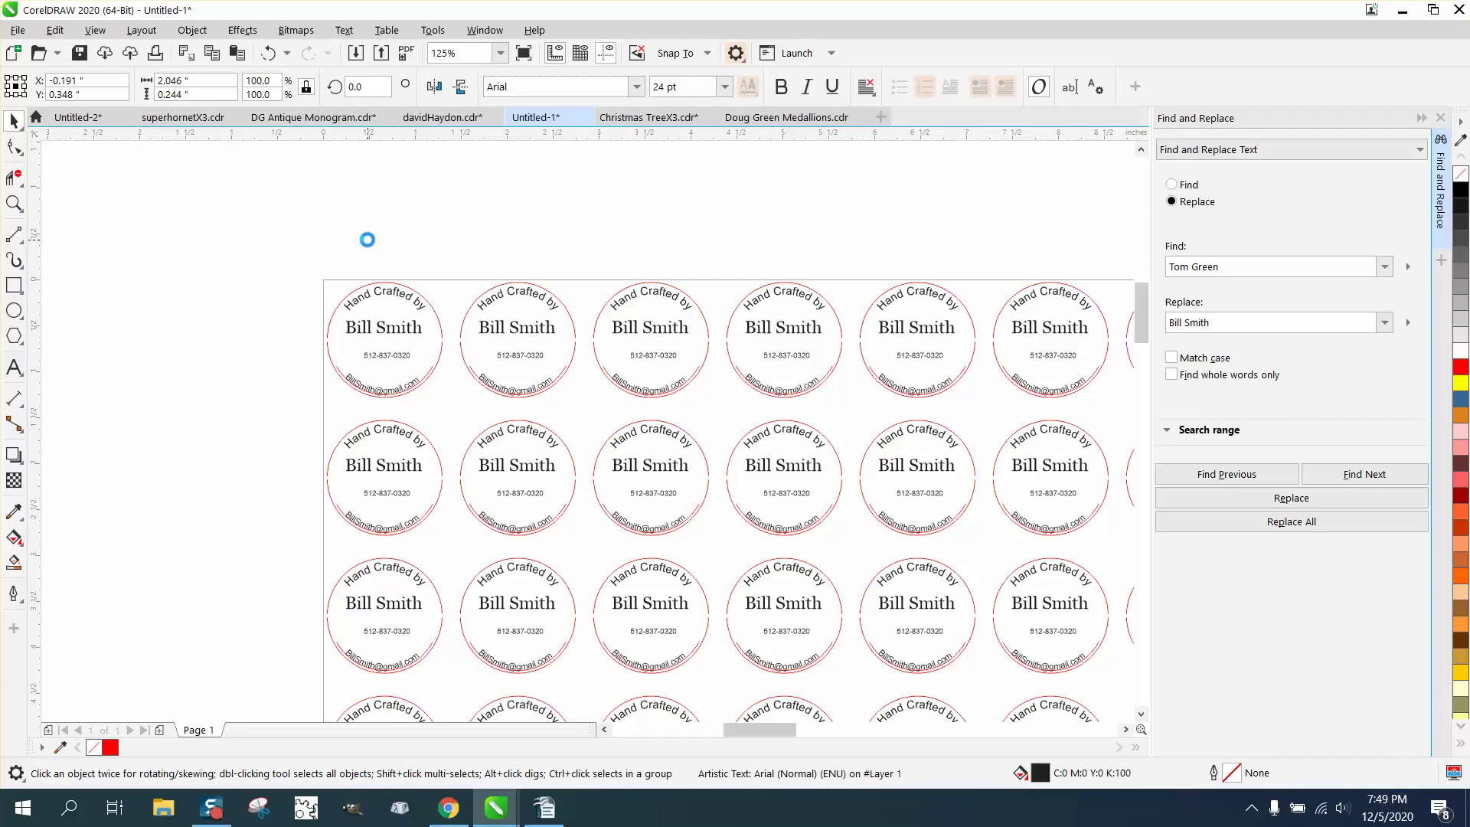
scroll(288, 215, "down", 2)
scroll(289, 209, "down", 2)
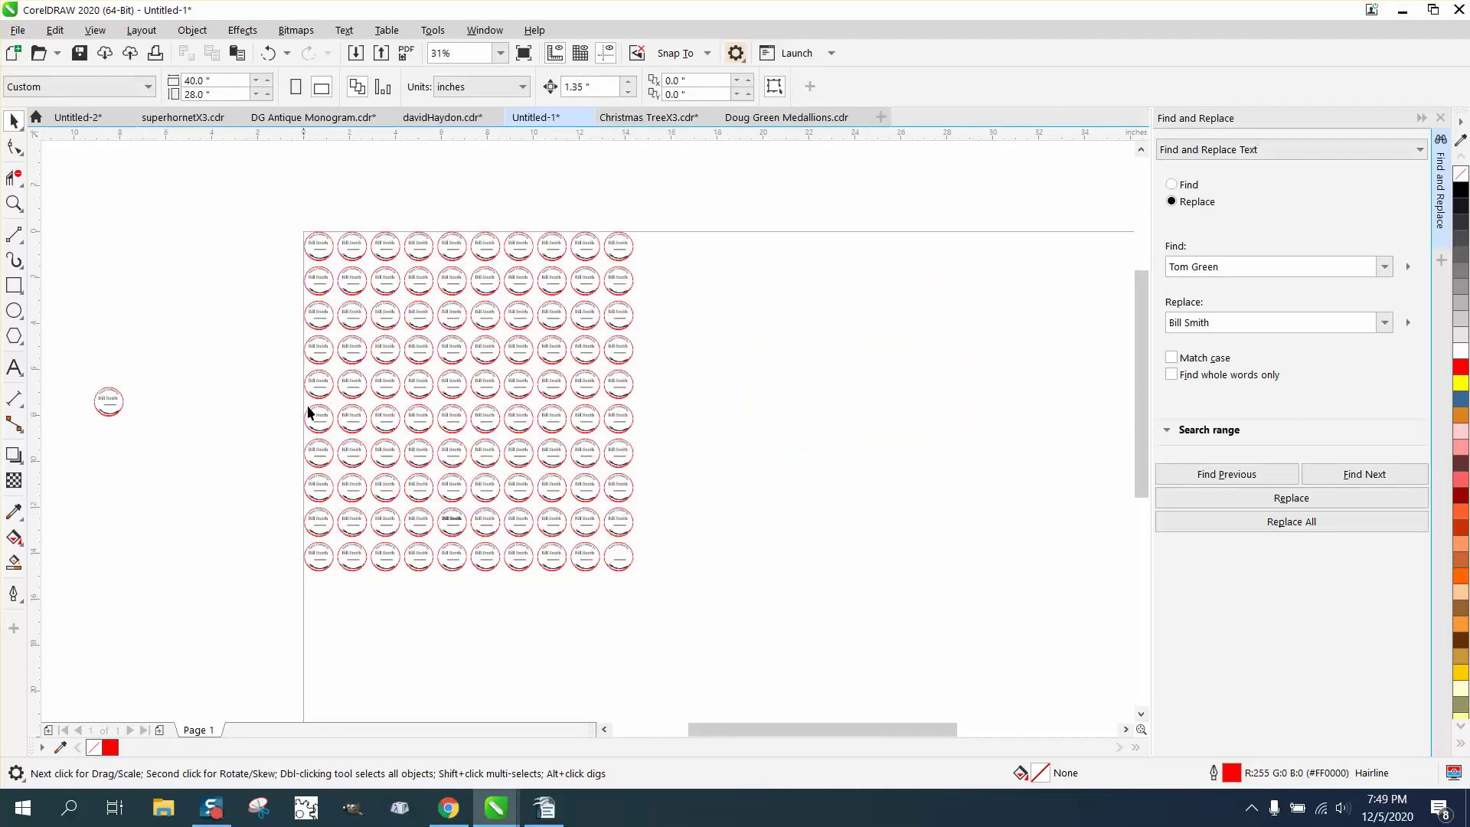
left_click(14, 203)
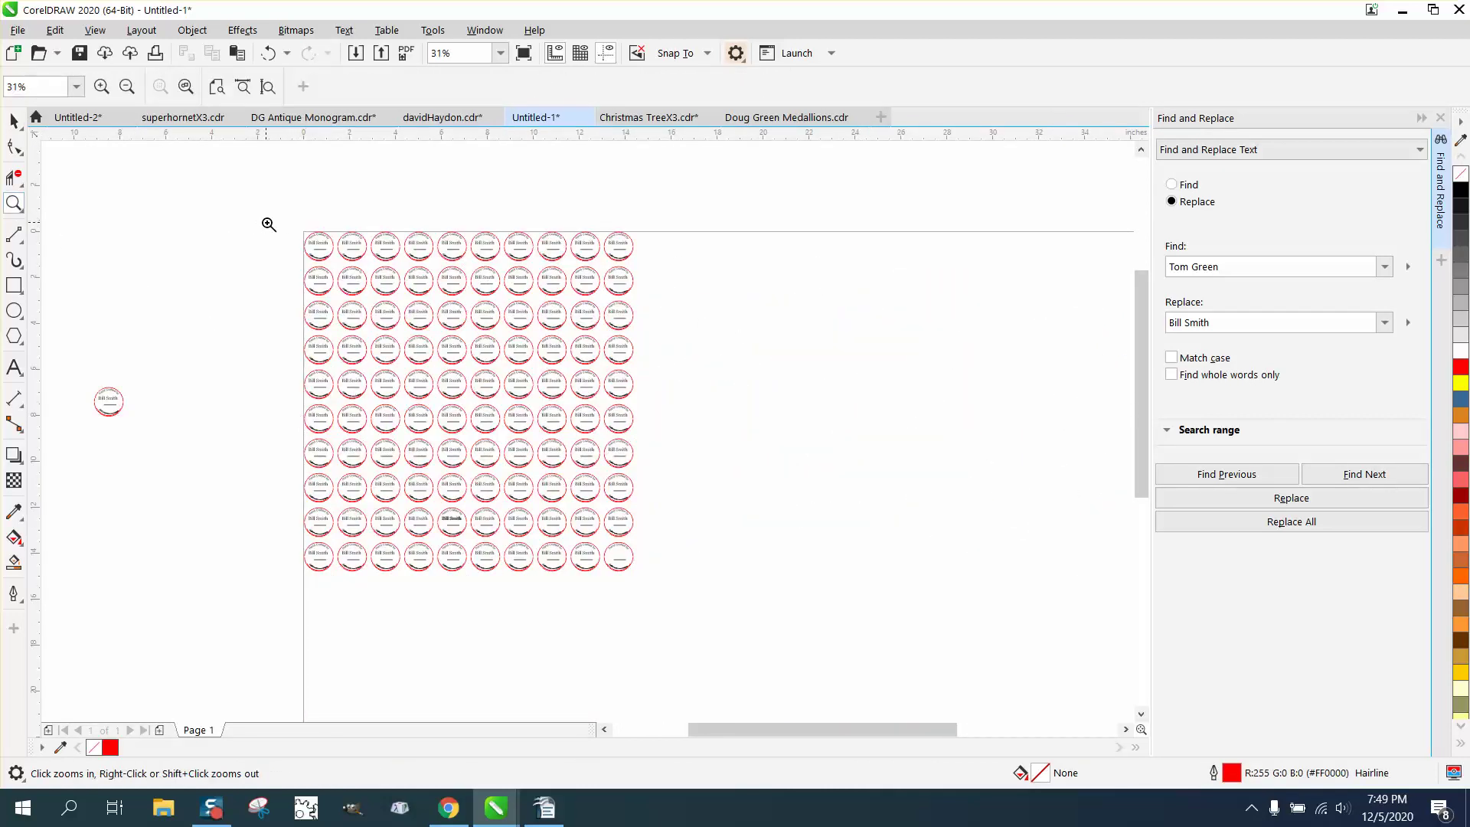
left_click_drag(286, 242, 441, 278)
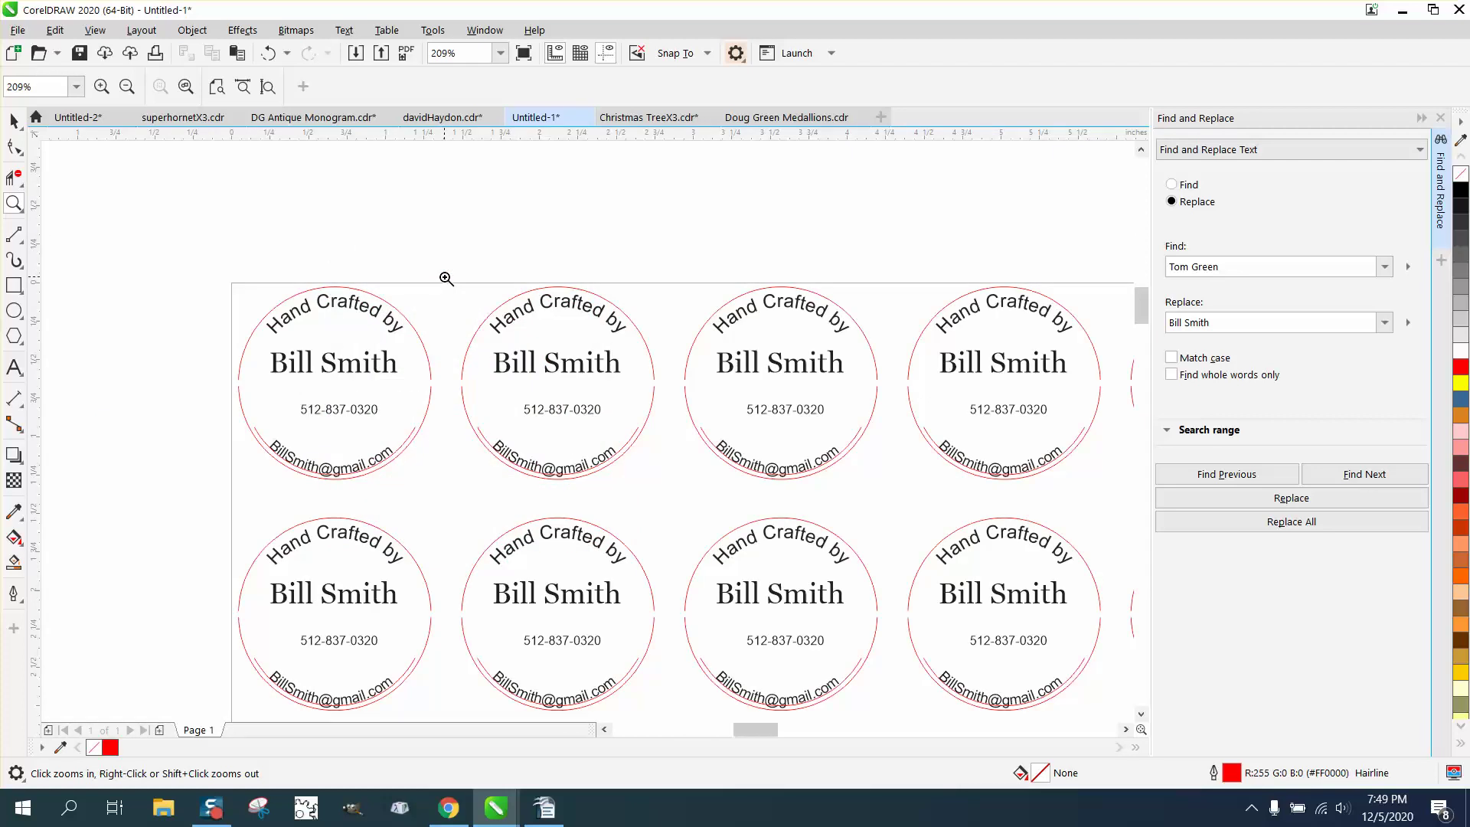